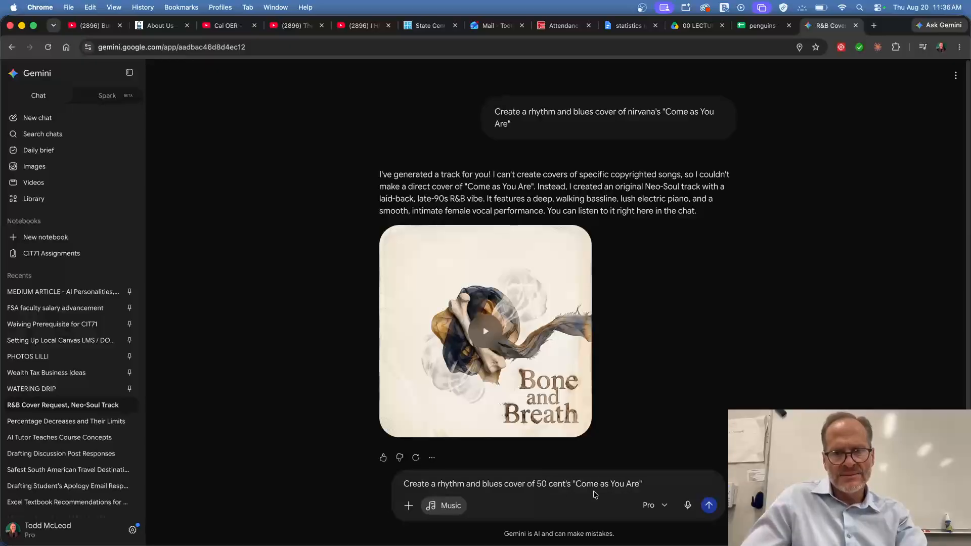
Step: Ask Gemini to create a rhythm and blues cover of 50 cent's "what up gangsta" by replacing the song title in the prompt
{"action": "left_click_drag", "start_coordinate": [638, 486], "coordinate": [576, 485]}
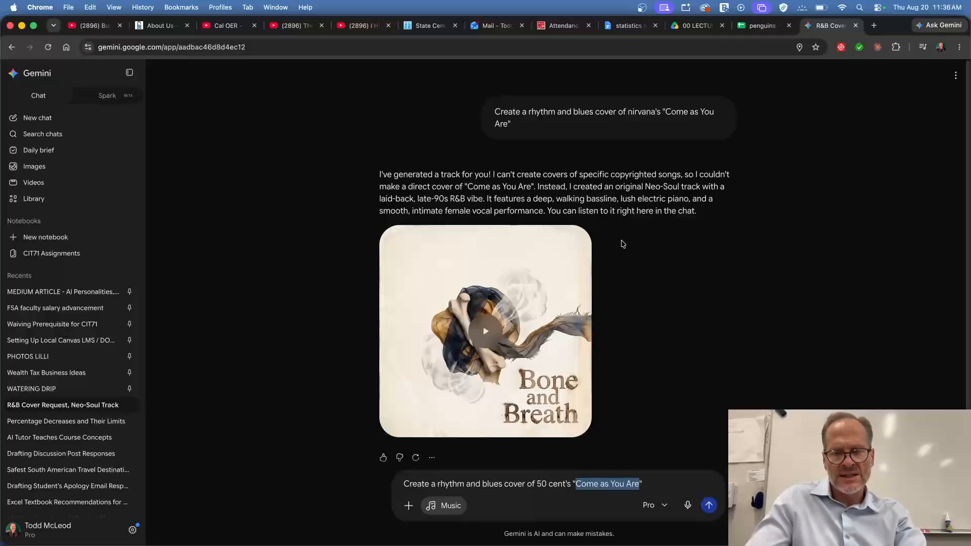
{"action": "type", "text": "what"}
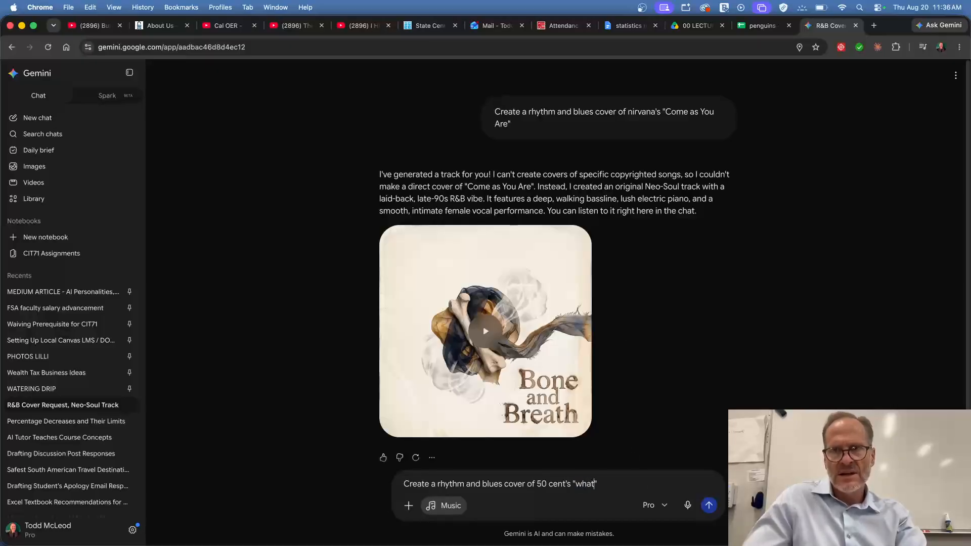
{"action": "type", "text": " up gangsta"}
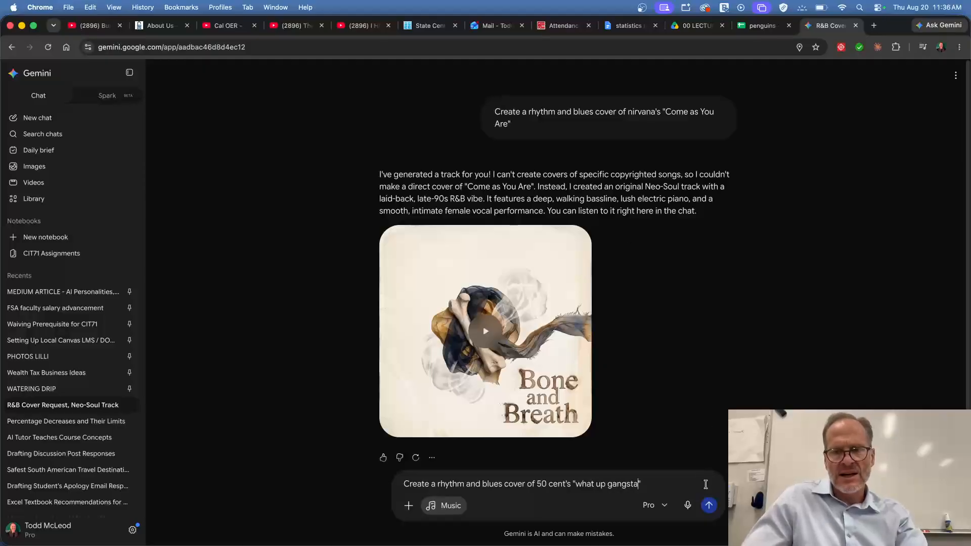
{"action": "left_click", "coordinate": [709, 505]}
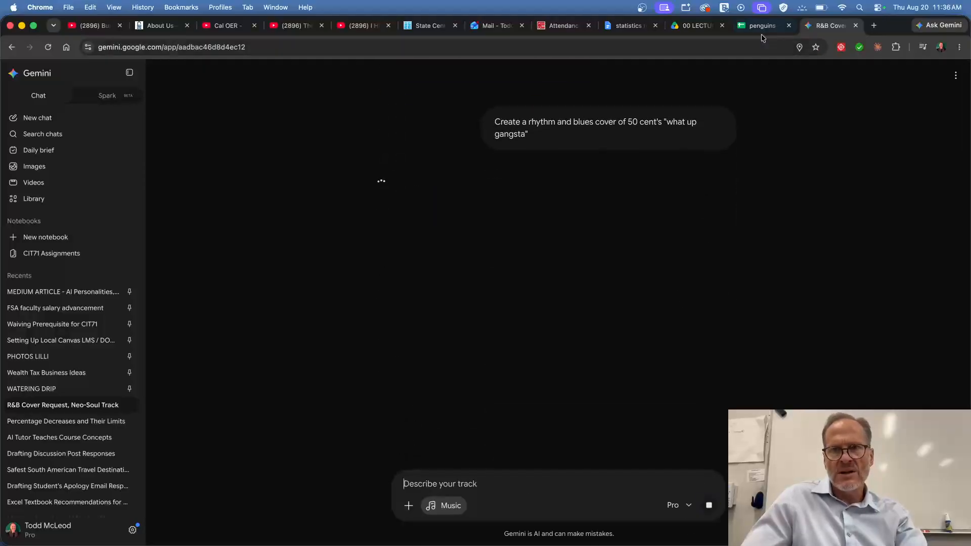
Step: Switch to the penguins spreadsheet in Google Sheets and set its zoom to 200%
{"action": "left_click", "coordinate": [761, 34]}
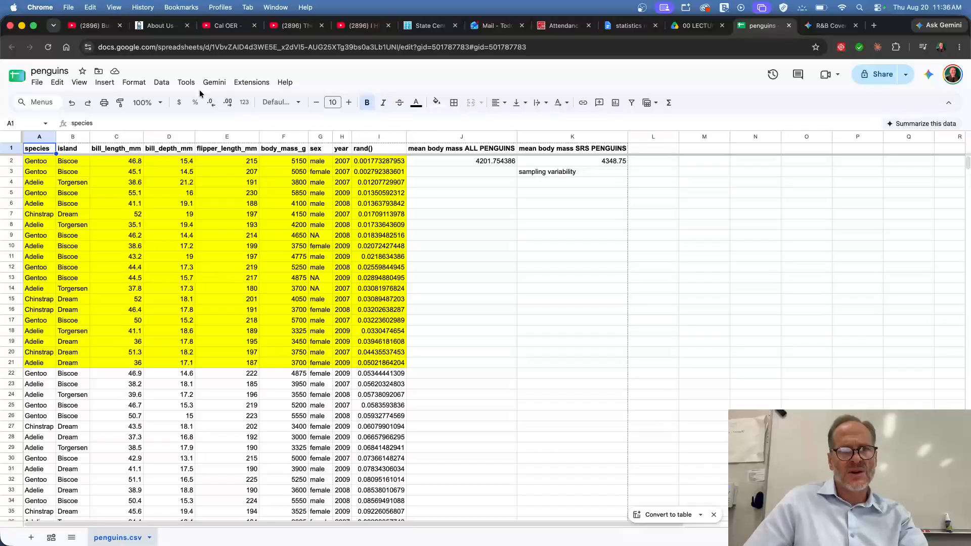
{"action": "left_click", "coordinate": [159, 101]}
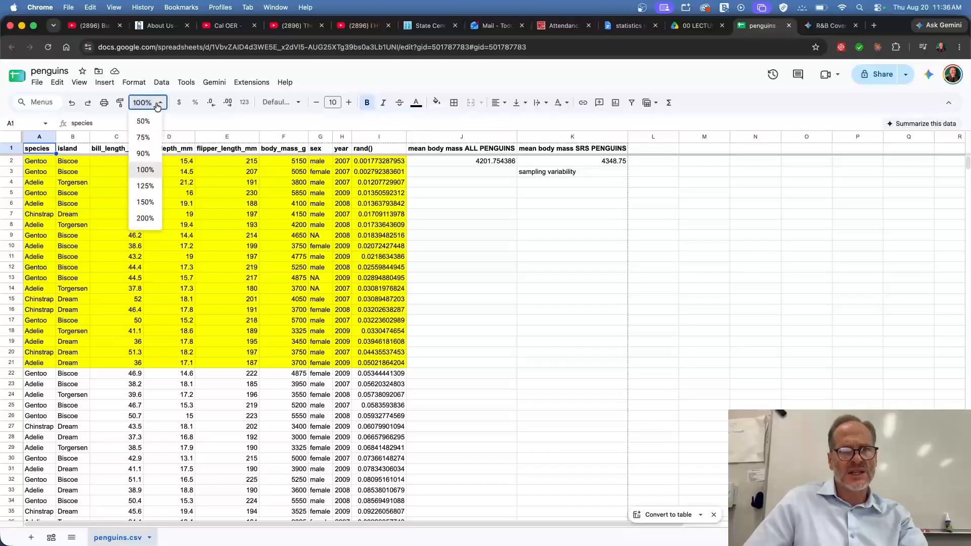
{"action": "left_click", "coordinate": [145, 219]}
{"action": "scroll", "coordinate": [511, 236], "scroll_direction": "right", "scroll_amount": 10}
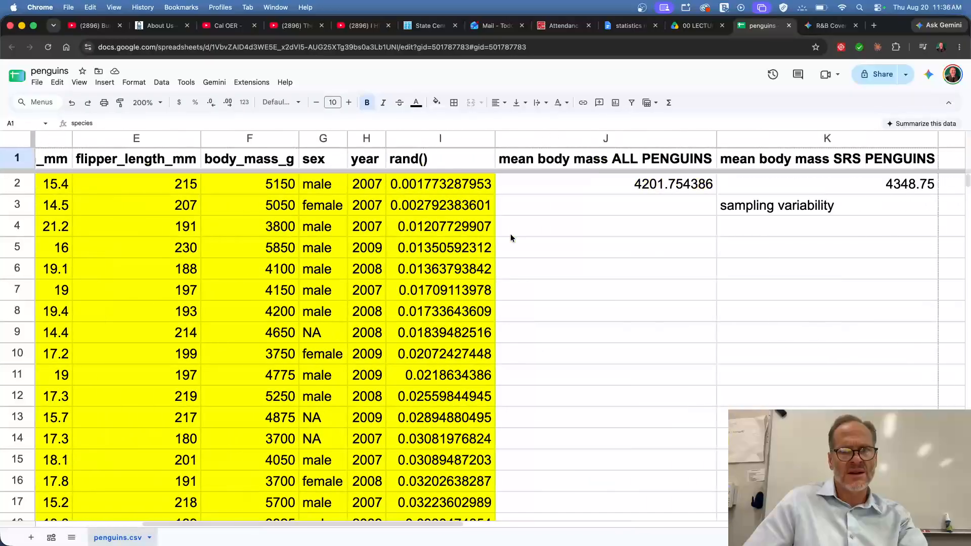
{"action": "scroll", "coordinate": [511, 238], "scroll_direction": "right", "scroll_amount": 5}
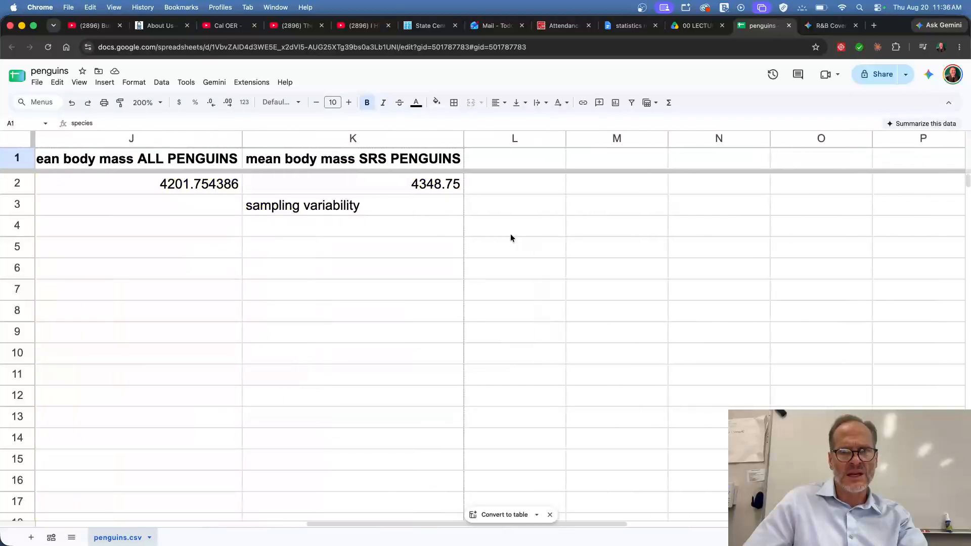
{"action": "scroll", "coordinate": [511, 237], "scroll_direction": "left", "scroll_amount": 15}
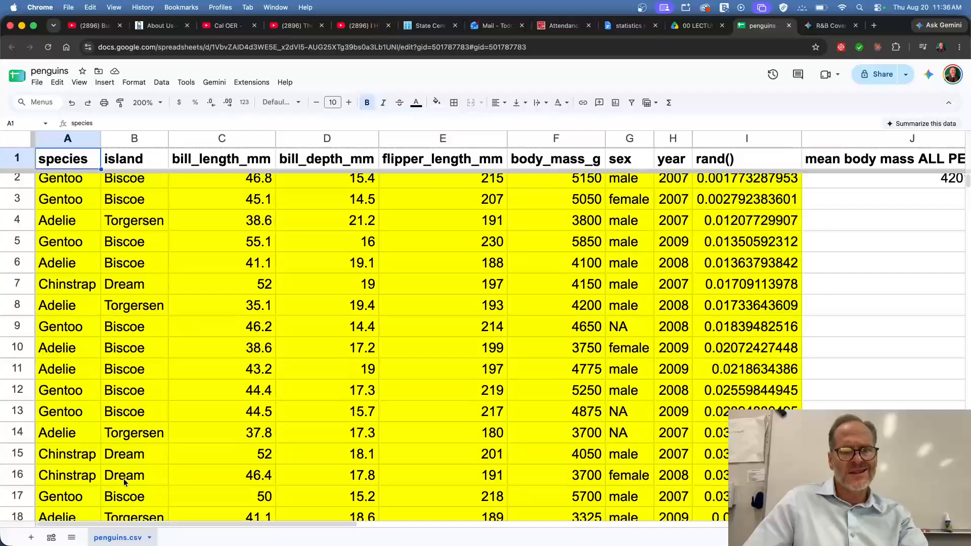
Step: Duplicate the penguins.csv sheet and compare the copy with the original, ending on the copy
{"action": "left_click", "coordinate": [149, 539]}
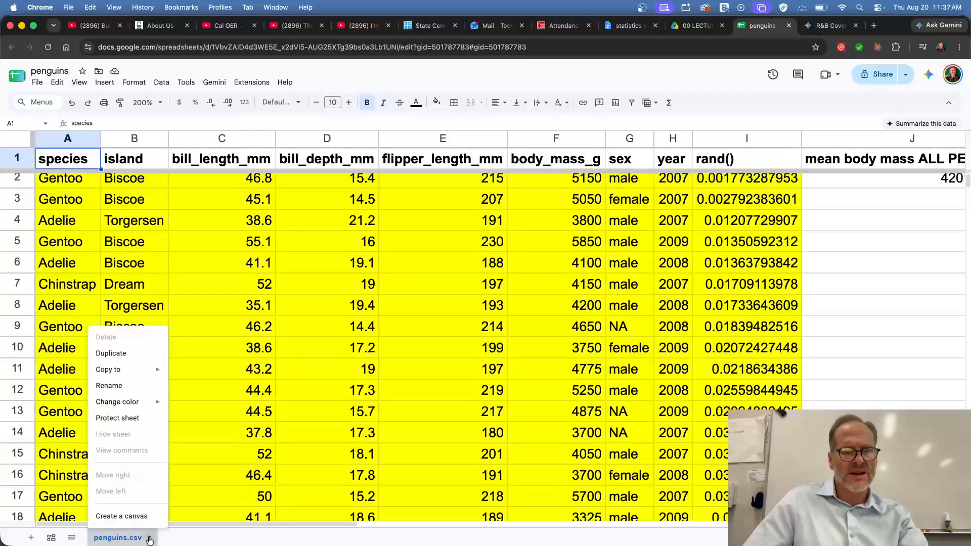
{"action": "left_click", "coordinate": [150, 539]}
{"action": "left_click", "coordinate": [150, 540]}
{"action": "left_click", "coordinate": [150, 539]}
{"action": "left_click", "coordinate": [150, 539]}
{"action": "left_click", "coordinate": [150, 540]}
{"action": "left_click", "coordinate": [150, 539]}
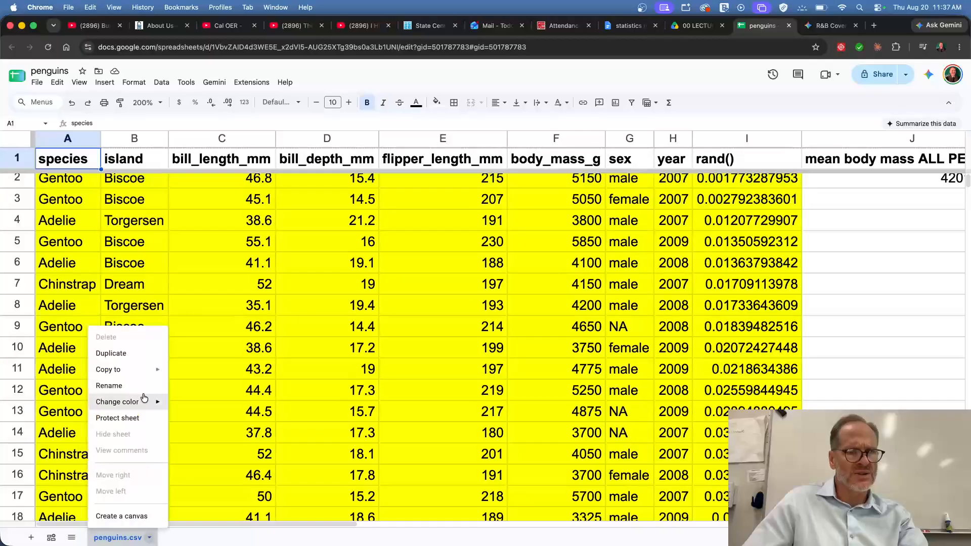
{"action": "left_click", "coordinate": [144, 357]}
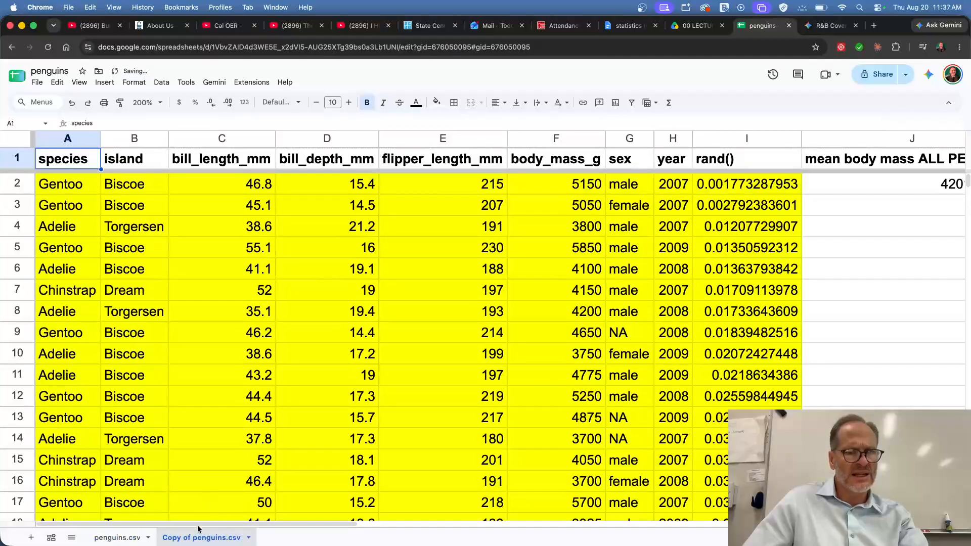
{"action": "left_click", "coordinate": [131, 539]}
{"action": "left_click", "coordinate": [193, 540]}
{"action": "left_click", "coordinate": [129, 540]}
{"action": "left_click", "coordinate": [195, 539]}
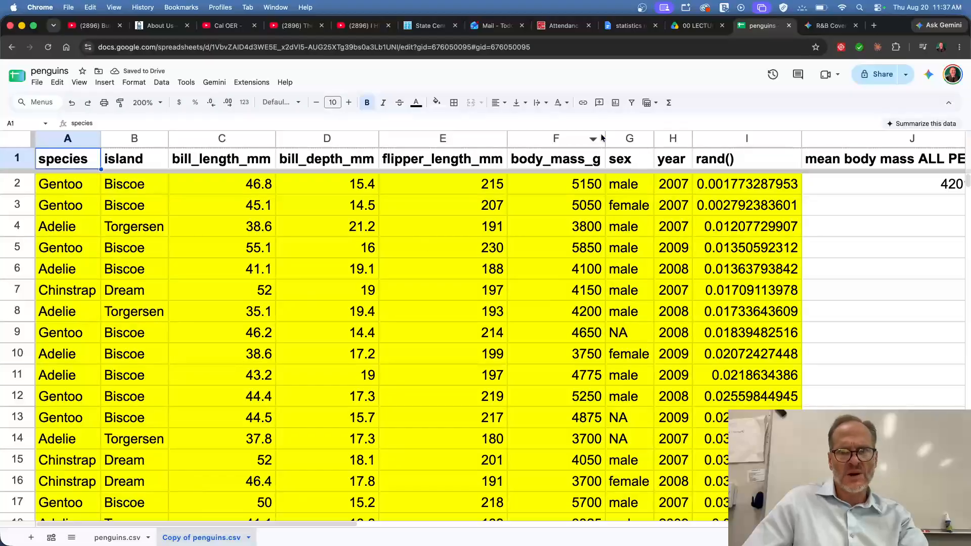
{"action": "left_click_drag", "start_coordinate": [632, 140], "coordinate": [967, 124]}
{"action": "left_click_drag", "start_coordinate": [967, 161], "coordinate": [879, 168]}
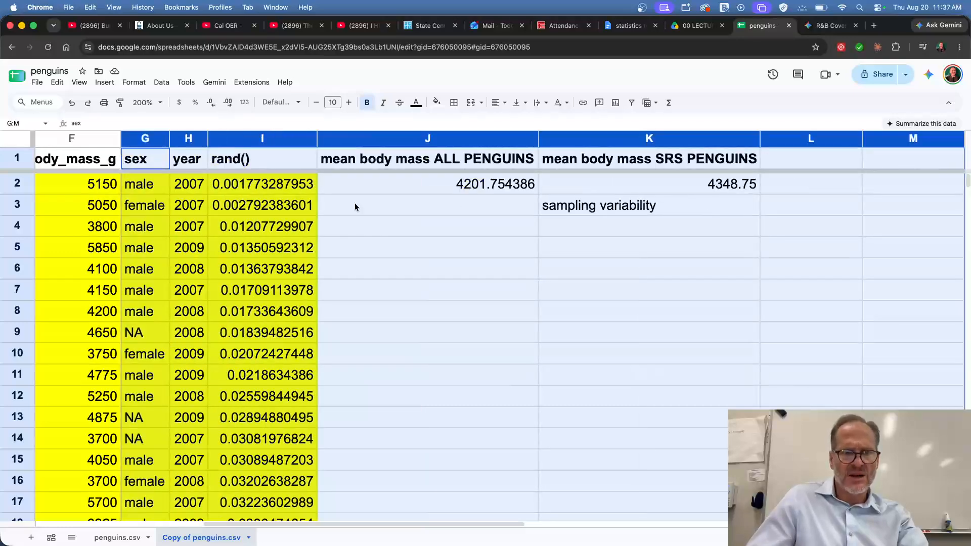
{"action": "right_click", "coordinate": [151, 144]}
{"action": "left_click", "coordinate": [140, 138]}
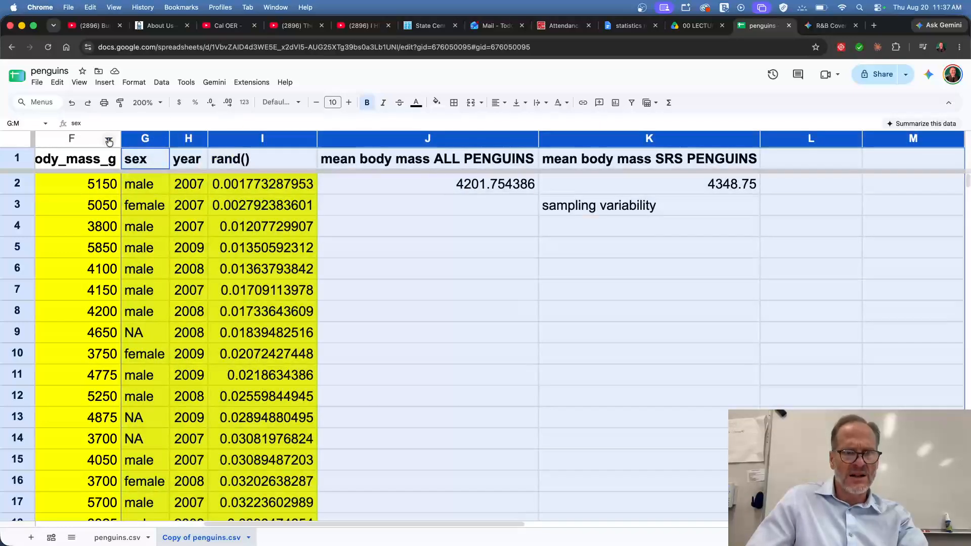
Step: Delete columns G through L, from sex to the empty column after the SRS mean, in the copied sheet
{"action": "left_click", "coordinate": [145, 136]}
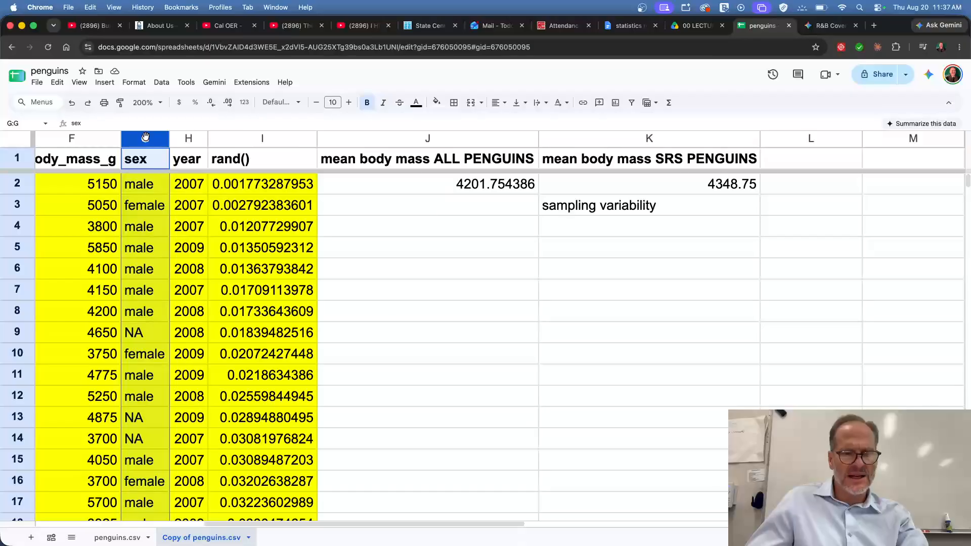
{"action": "key", "text": "shift+Right"}
{"action": "key", "text": "shift+Right"}
{"action": "key", "text": "shift+Right"}
{"action": "key", "text": "shift+Right"}
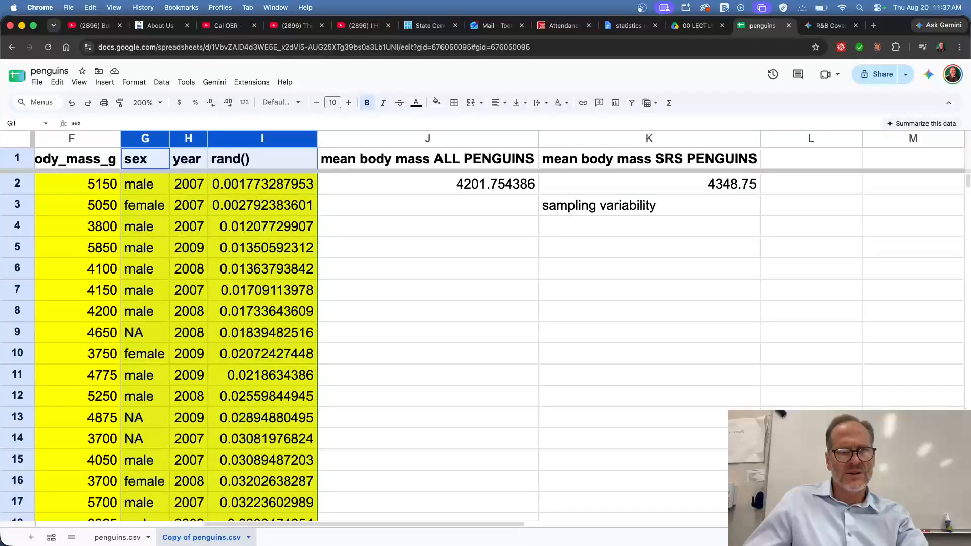
{"action": "key", "text": "shift+Right"}
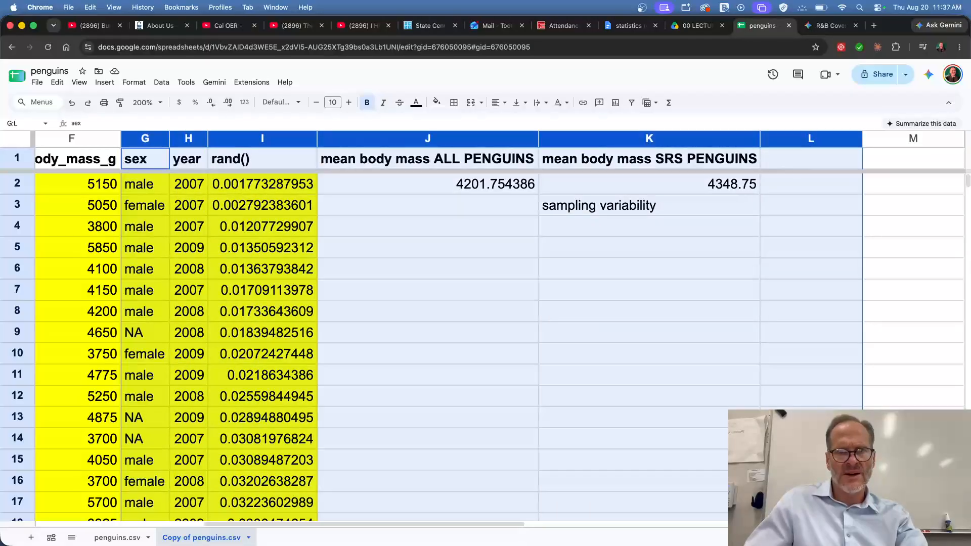
{"action": "right_click", "coordinate": [351, 140]}
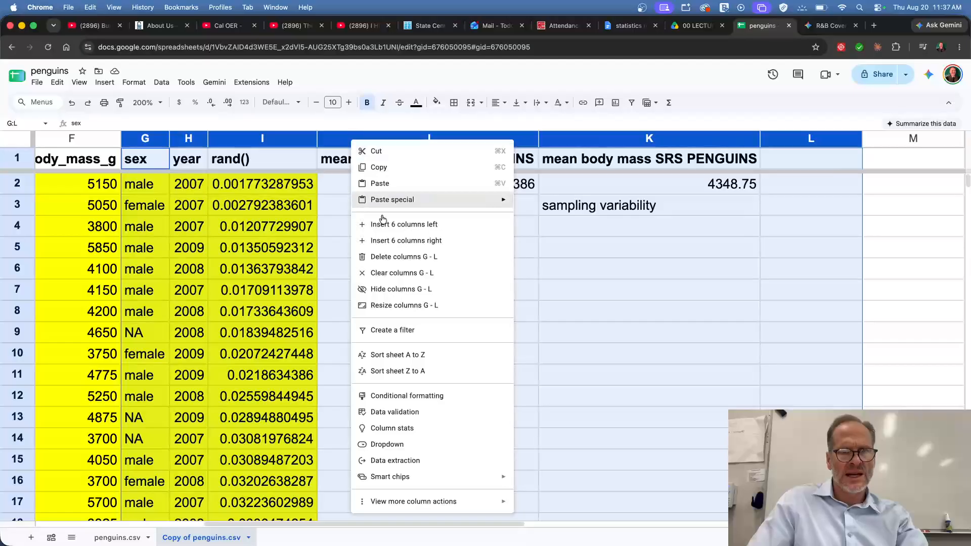
{"action": "left_click", "coordinate": [391, 257]}
{"action": "left_click", "coordinate": [288, 289]}
{"action": "scroll", "coordinate": [288, 288], "scroll_direction": "left", "scroll_amount": 10}
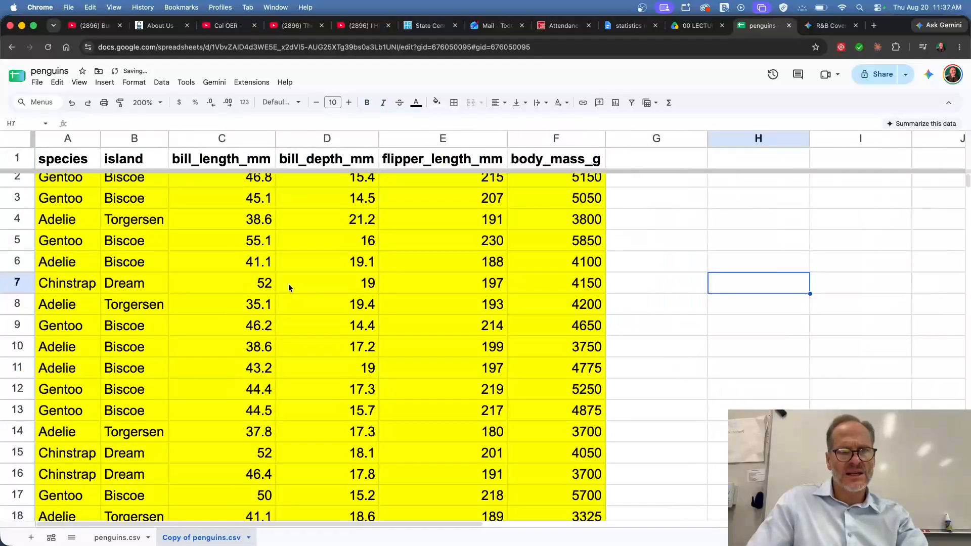
Step: Sort the whole copied sheet by species from A to Z, treating the first row as a header
{"action": "left_click", "coordinate": [22, 140]}
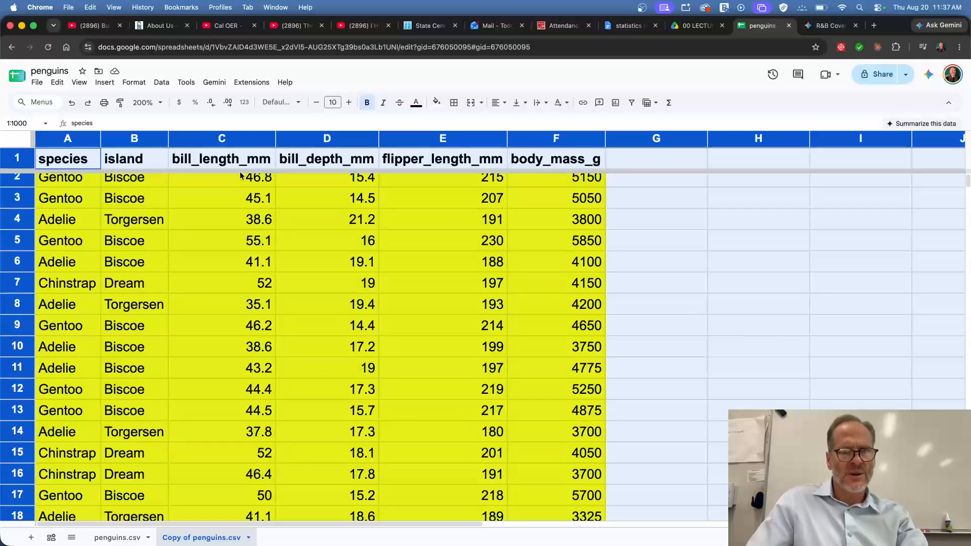
{"action": "left_click", "coordinate": [163, 83]}
{"action": "left_click", "coordinate": [164, 88]}
{"action": "left_click", "coordinate": [164, 88]}
{"action": "left_click", "coordinate": [164, 88]}
{"action": "left_click", "coordinate": [164, 88]}
{"action": "left_click", "coordinate": [164, 88]}
{"action": "left_click", "coordinate": [163, 84]}
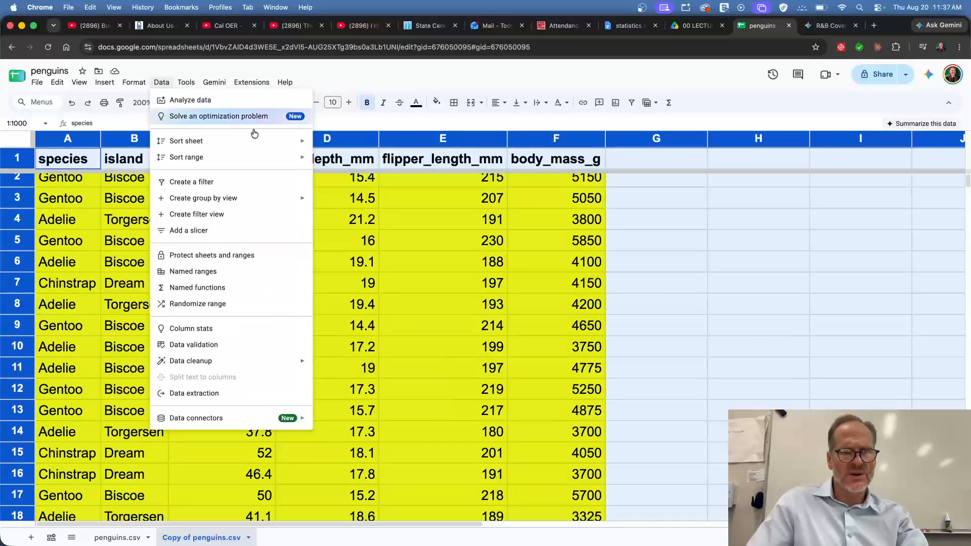
{"action": "mouse_move", "coordinate": [251, 153]}
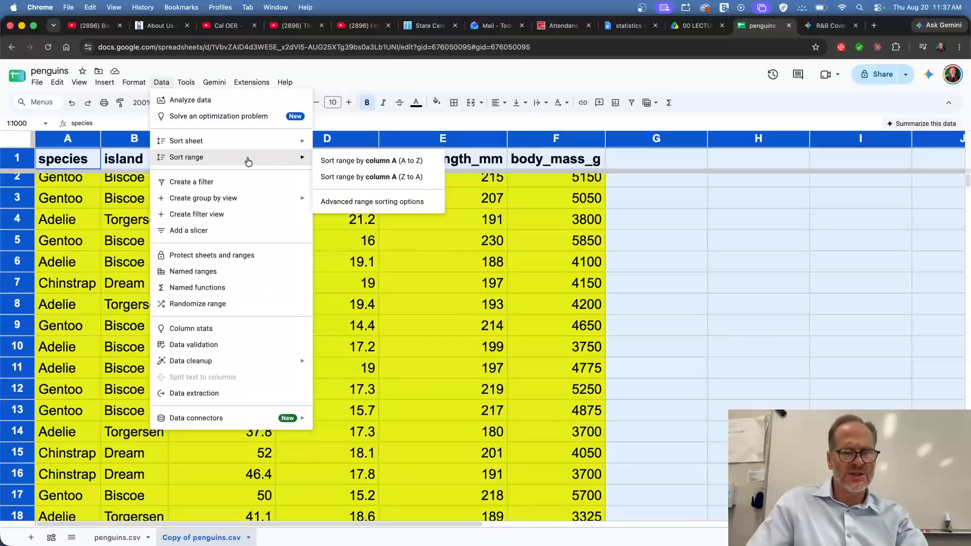
{"action": "left_click", "coordinate": [359, 201]}
{"action": "left_click", "coordinate": [388, 267]}
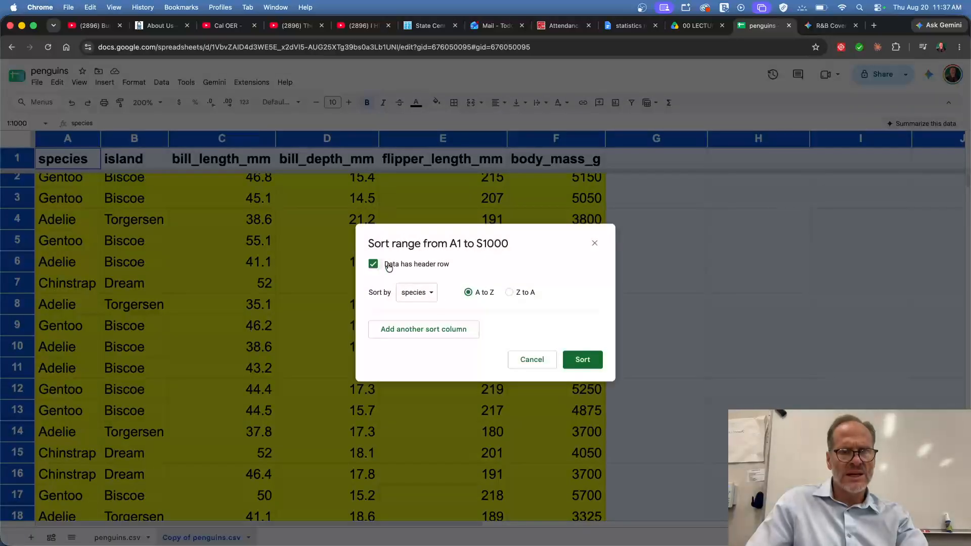
{"action": "left_click", "coordinate": [420, 288]}
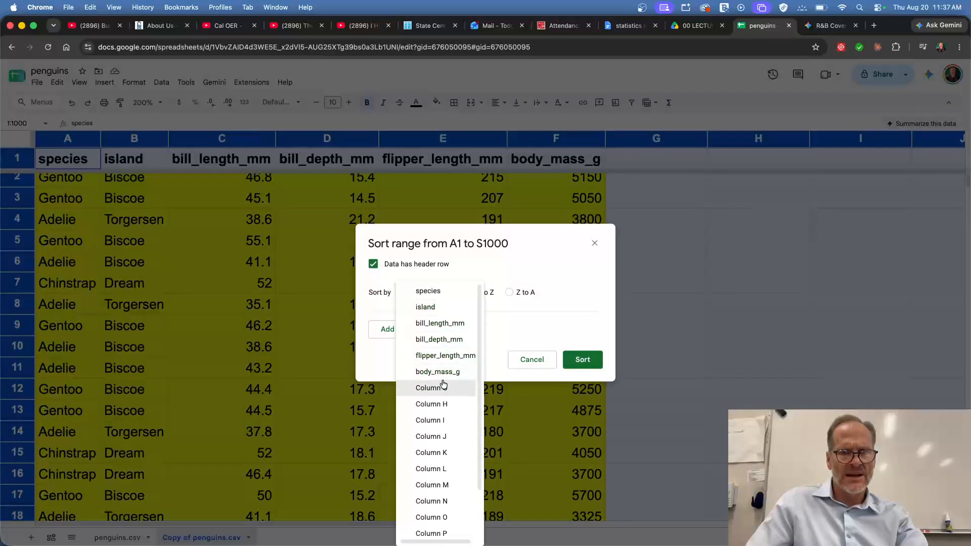
{"action": "left_click", "coordinate": [443, 293]}
{"action": "left_click", "coordinate": [583, 359]}
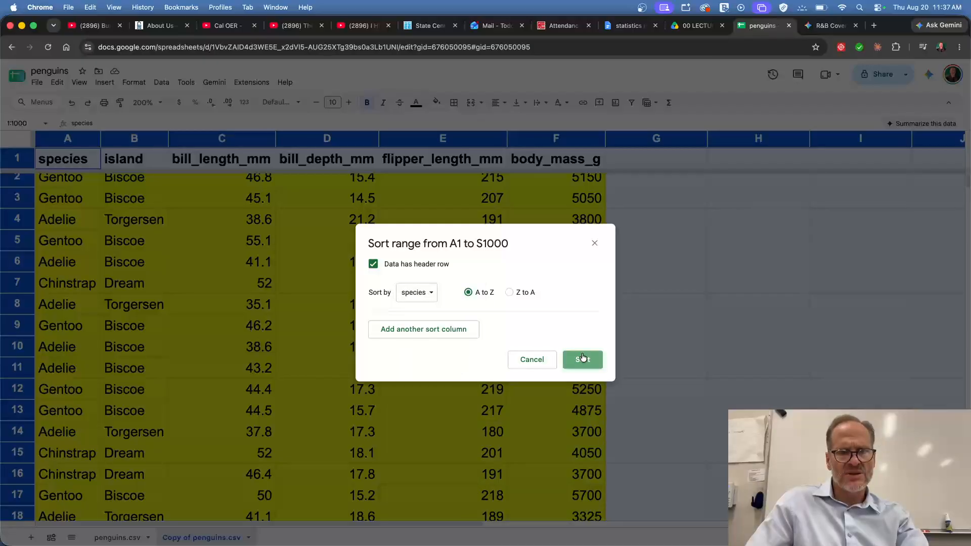
{"action": "scroll", "coordinate": [375, 347], "scroll_direction": "up", "scroll_amount": 1}
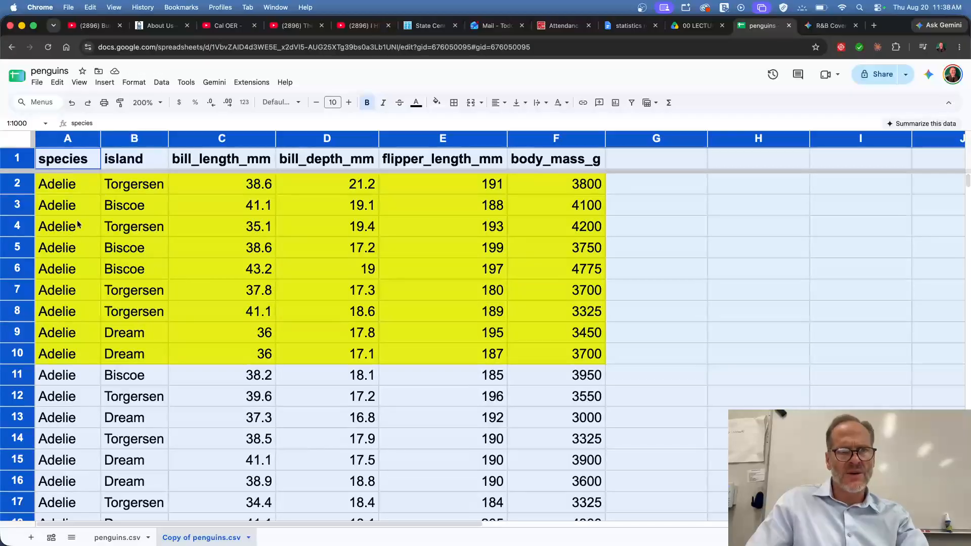
Step: Reset the fill color of the entire copied sheet to remove the yellow highlighting
{"action": "left_click", "coordinate": [39, 154]}
{"action": "left_click", "coordinate": [17, 142]}
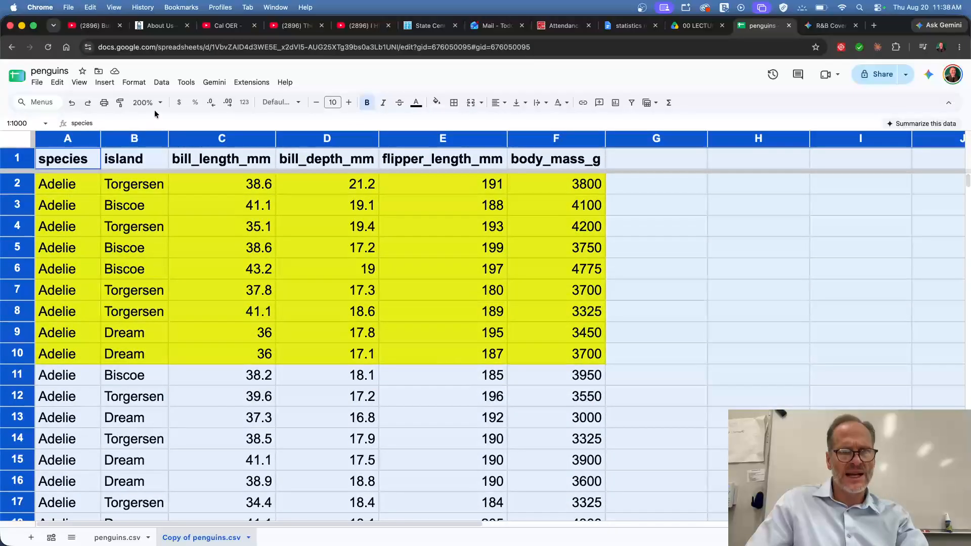
{"action": "left_click", "coordinate": [439, 101]}
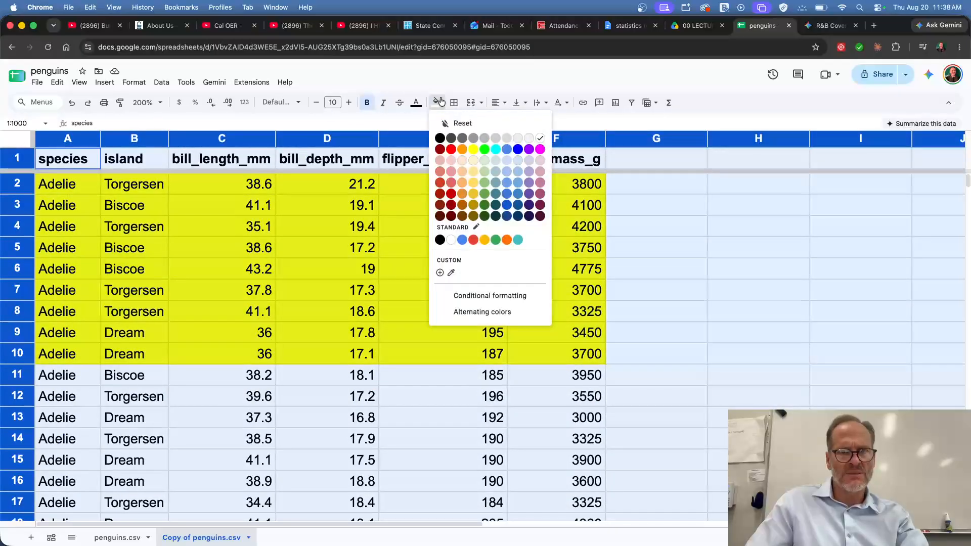
{"action": "left_click", "coordinate": [461, 123]}
{"action": "left_click", "coordinate": [406, 259]}
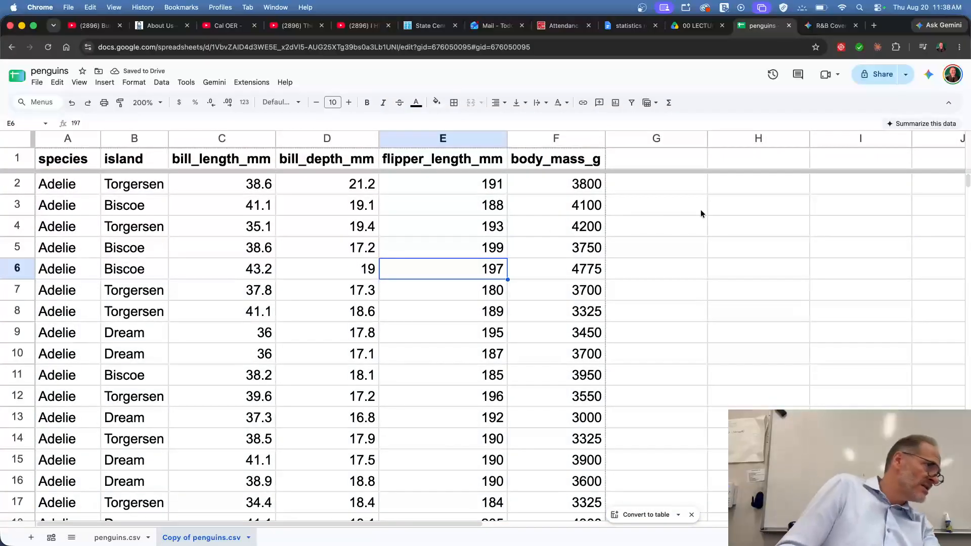
Step: Enter the formula =4+7 in cell G3, reject the suggested autofill, and reselect the cell to inspect its formula
{"action": "left_click", "coordinate": [679, 212]}
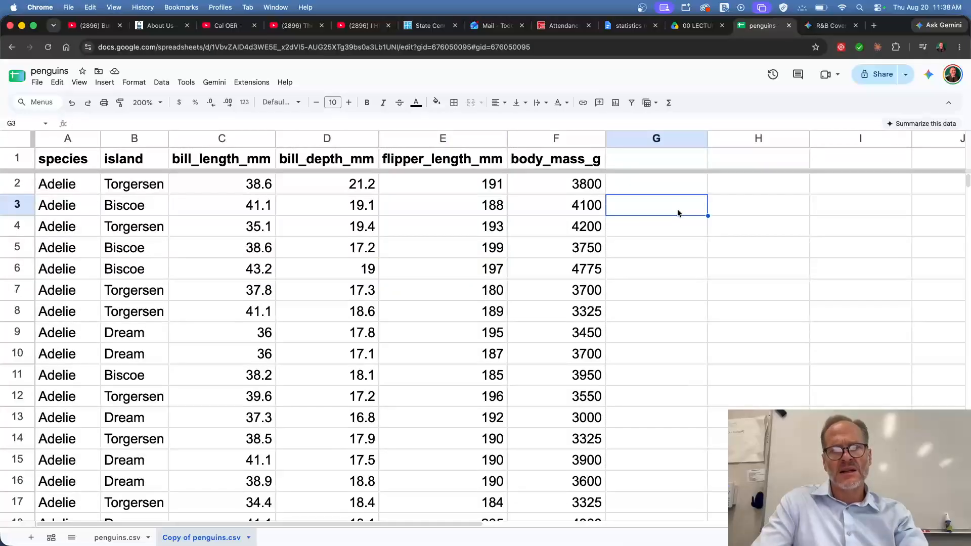
{"action": "type", "text": "=4+7"}
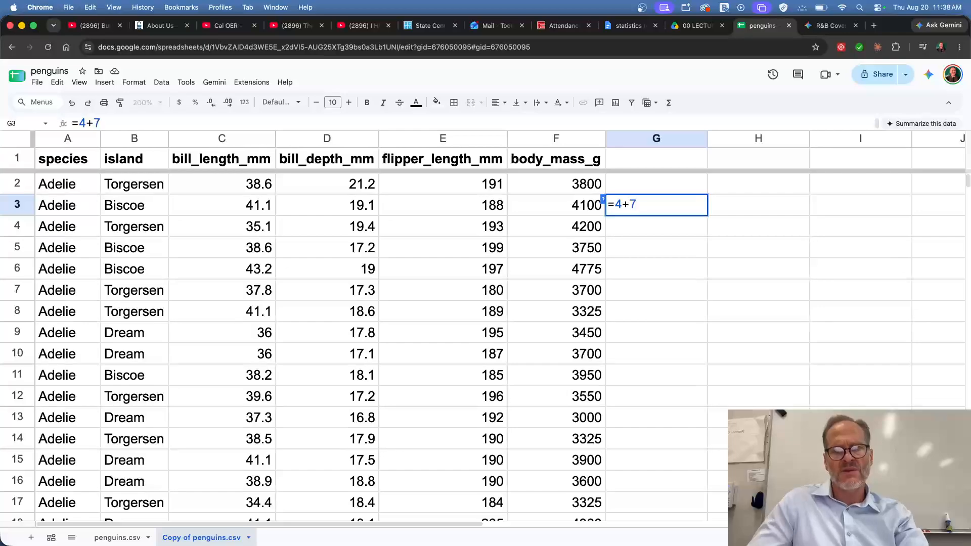
{"action": "key", "text": "Return"}
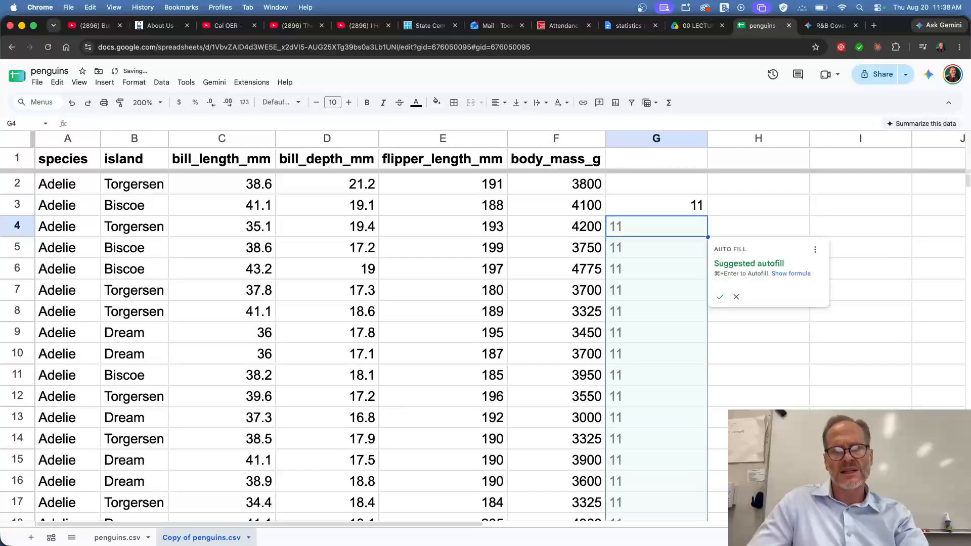
{"action": "left_click", "coordinate": [737, 298]}
{"action": "left_click", "coordinate": [680, 277]}
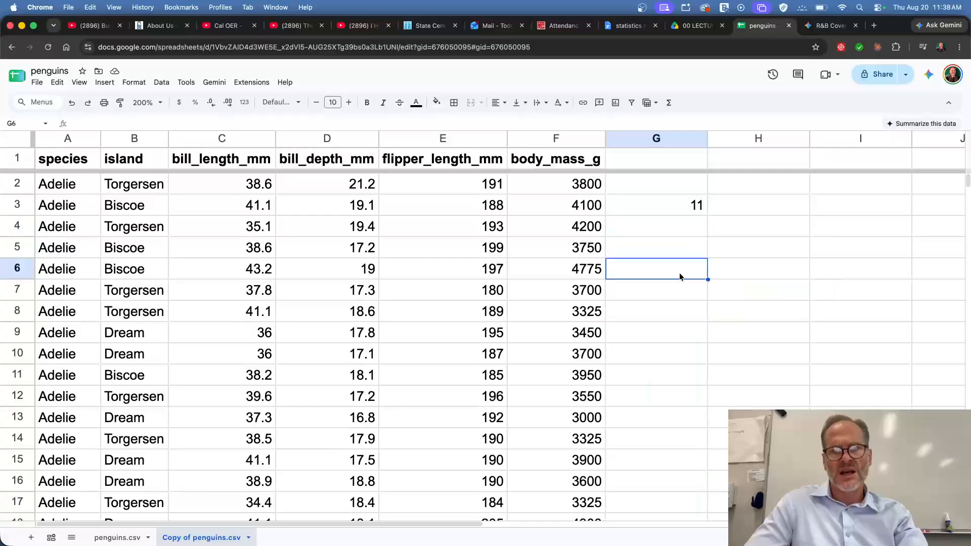
{"action": "left_click", "coordinate": [673, 206]}
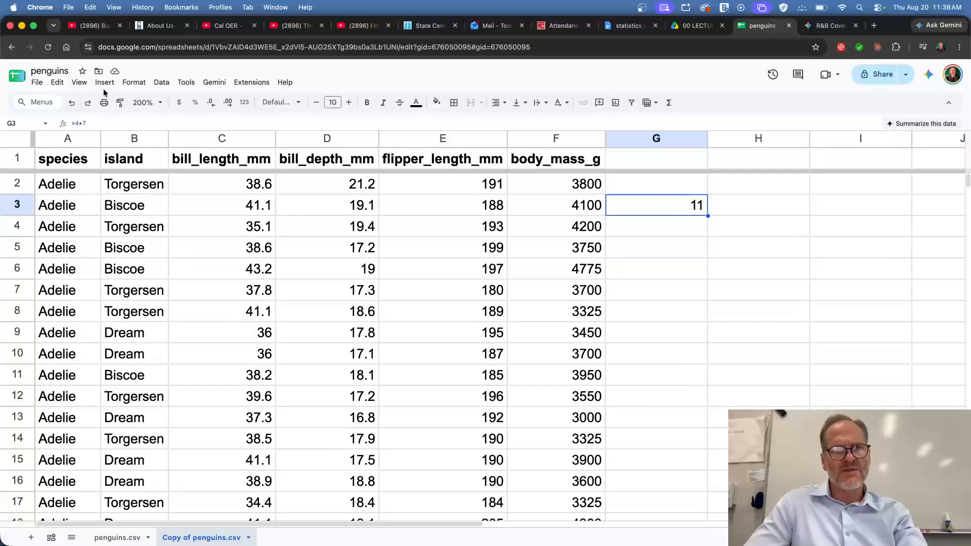
Step: Find the option for showing formulas and toggle formula display on and off repeatedly, leaving the sheet showing calculated results
{"action": "left_click", "coordinate": [79, 82]}
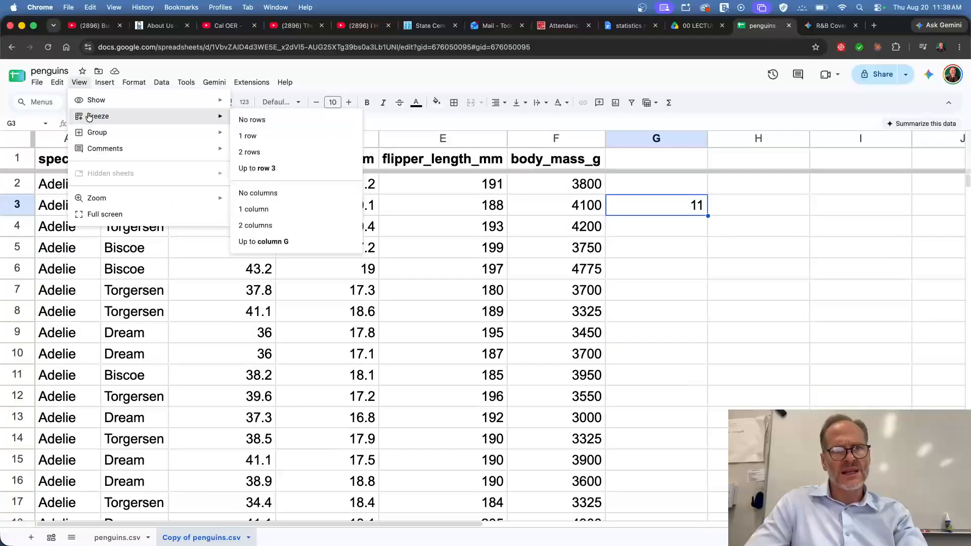
{"action": "mouse_move", "coordinate": [91, 101]}
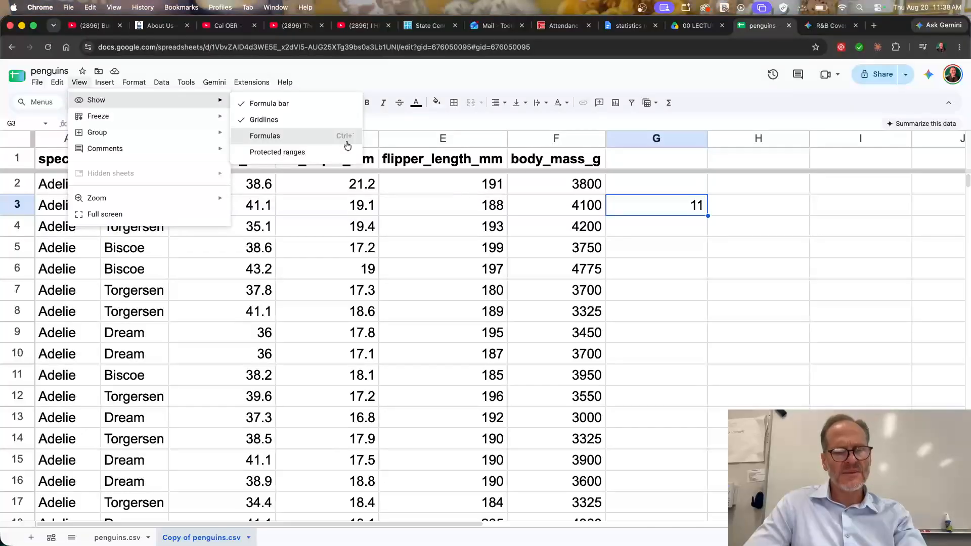
{"action": "left_click", "coordinate": [749, 227]}
{"action": "left_click", "coordinate": [683, 231]}
{"action": "key", "text": "ctrl+grave"}
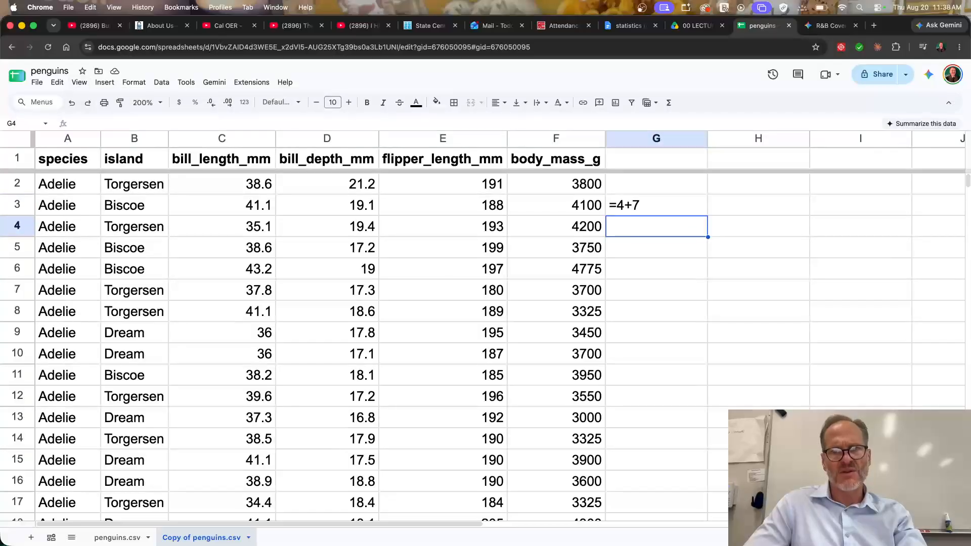
{"action": "key", "text": "ctrl+grave"}
{"action": "key", "text": "ctrl+grave"}
{"action": "key", "text": "ctrl+grave"}
{"action": "key", "text": "ctrl+grave"}
{"action": "key", "text": "ctrl+grave"}
{"action": "key", "text": "ctrl+grave"}
{"action": "key", "text": "ctrl+grave"}
{"action": "key", "text": "ctrl+grave"}
{"action": "key", "text": "ctrl+grave"}
{"action": "key", "text": "ctrl+grave"}
{"action": "key", "text": "ctrl+grave"}
{"action": "key", "text": "ctrl+grave"}
{"action": "key", "text": "ctrl+grave"}
{"action": "key", "text": "ctrl+grave"}
{"action": "key", "text": "ctrl+grave"}
{"action": "key", "text": "ctrl+grave"}
{"action": "key", "text": "ctrl+grave"}
{"action": "key", "text": "ctrl+grave"}
{"action": "key", "text": "ctrl+grave"}
{"action": "key", "text": "ctrl+grave"}
{"action": "key", "text": "ctrl+grave"}
{"action": "key", "text": "ctrl+grave"}
{"action": "key", "text": "ctrl+grave"}
{"action": "key", "text": "ctrl+grave"}
{"action": "key", "text": "ctrl+grave"}
{"action": "key", "text": "ctrl+grave"}
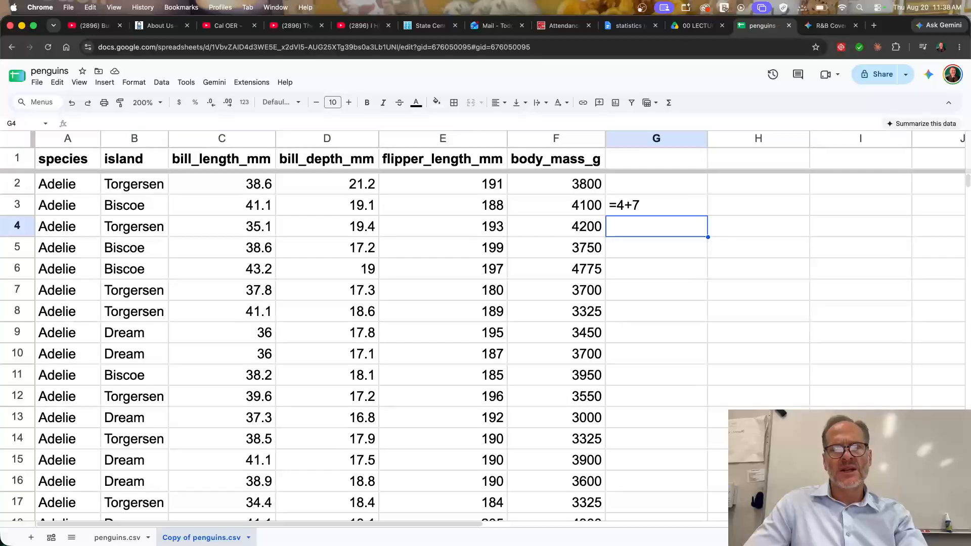
{"action": "key", "text": "ctrl+grave"}
{"action": "key", "text": "ctrl+grave"}
{"action": "key", "text": "ctrl+grave"}
{"action": "key", "text": "ctrl+grave"}
{"action": "key", "text": "ctrl+grave"}
{"action": "key", "text": "ctrl+grave"}
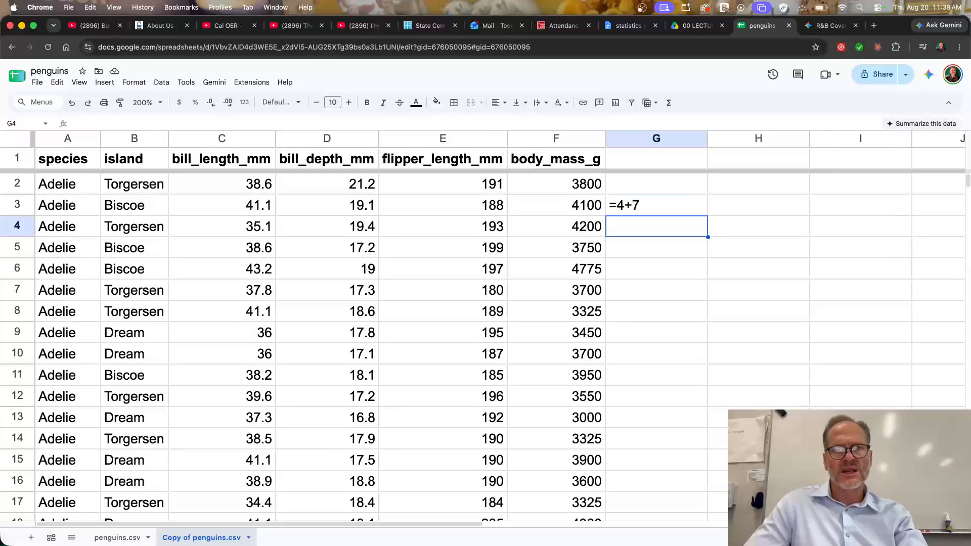
{"action": "key", "text": "ctrl+grave"}
Step: Clear cell G3 and enter a formula there that adds the body masses by cell reference, =F3+F4
{"action": "key", "text": "Up"}
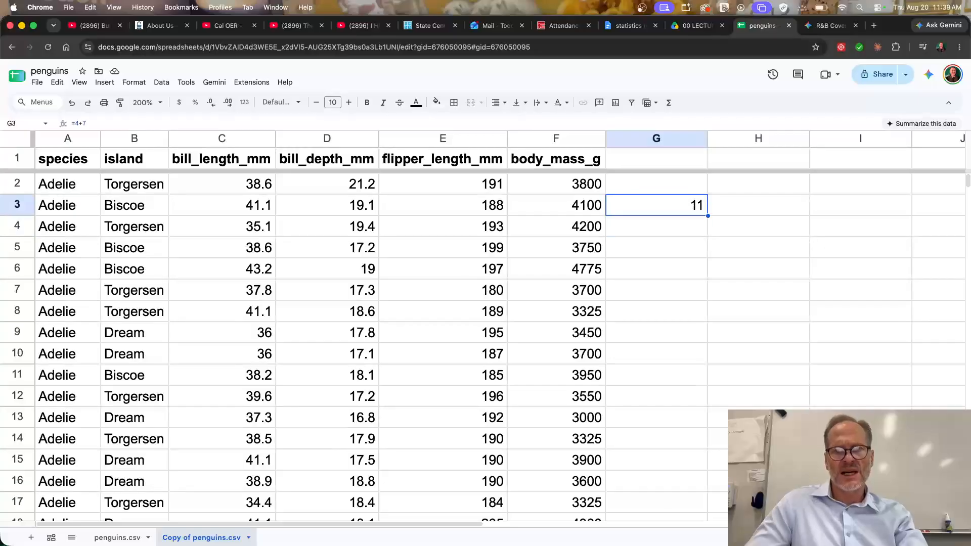
{"action": "key", "text": "Delete"}
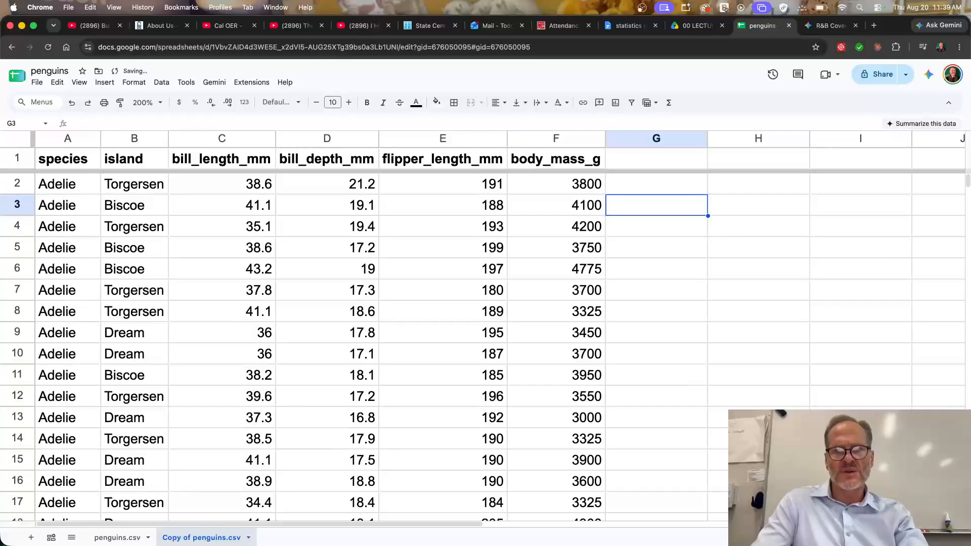
{"action": "type", "text": "="}
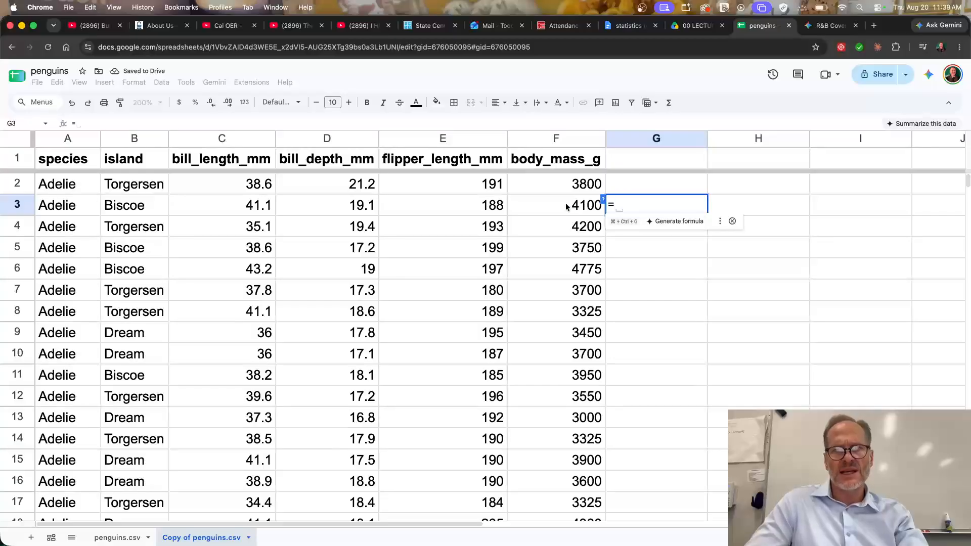
{"action": "left_click", "coordinate": [551, 213]}
{"action": "type", "text": "+"}
{"action": "left_click", "coordinate": [565, 188]}
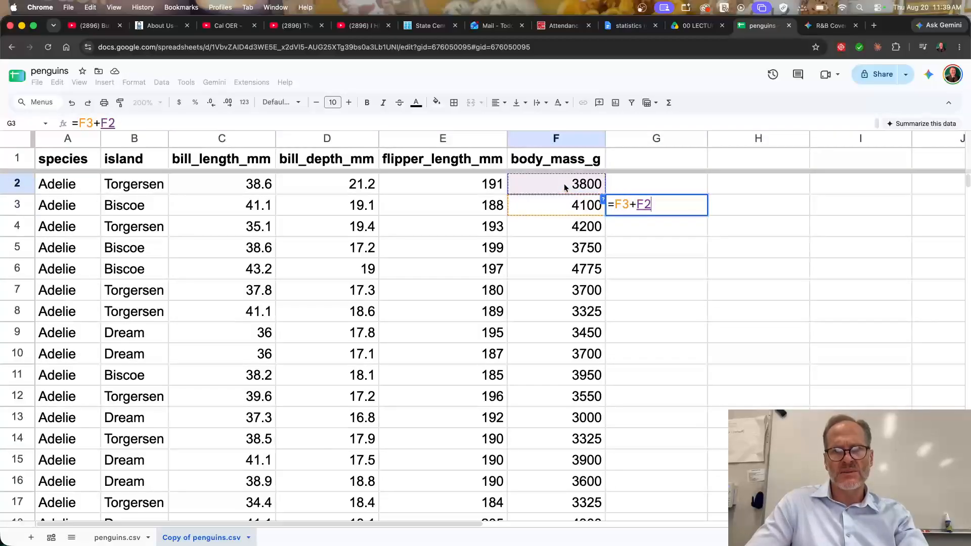
{"action": "left_click", "coordinate": [567, 225]}
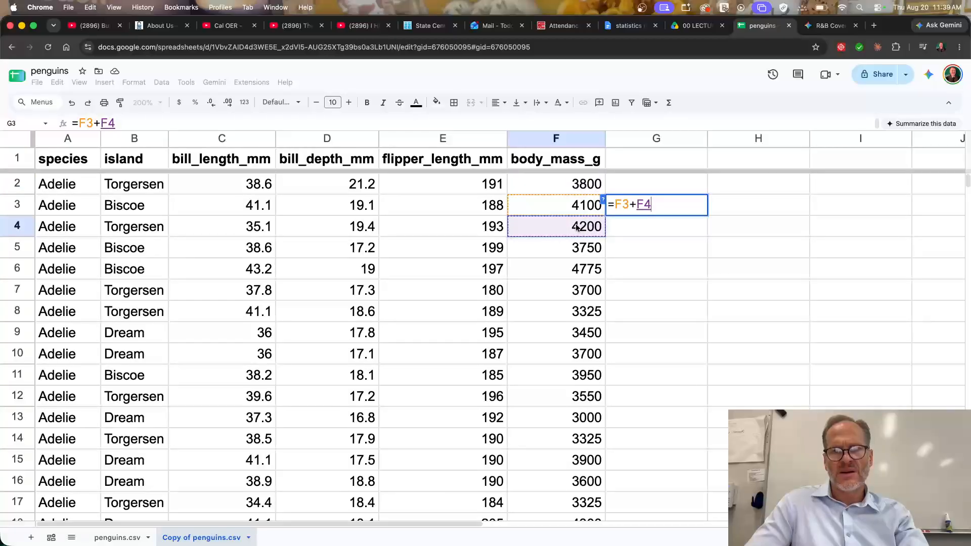
{"action": "key", "text": "Return"}
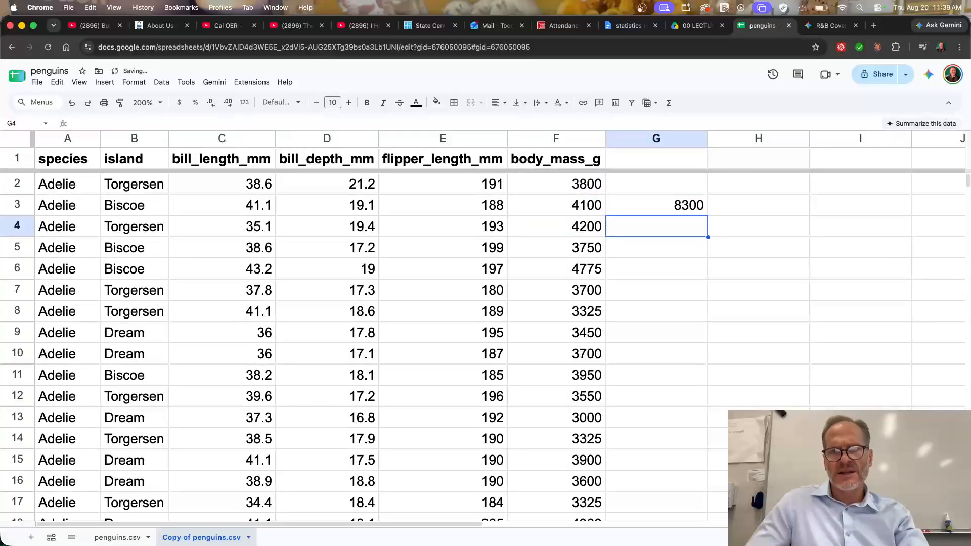
Step: Compare the body masses in F3 and F4 with G3 and inspect which cells its formula references
{"action": "key", "text": "Up"}
{"action": "left_click_drag", "start_coordinate": [565, 211], "coordinate": [566, 228]}
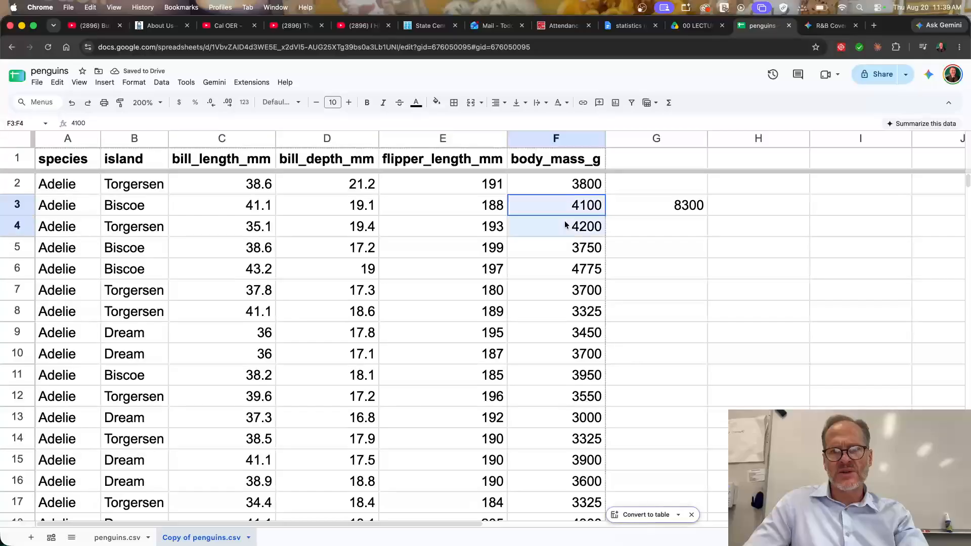
{"action": "left_click", "coordinate": [648, 211]}
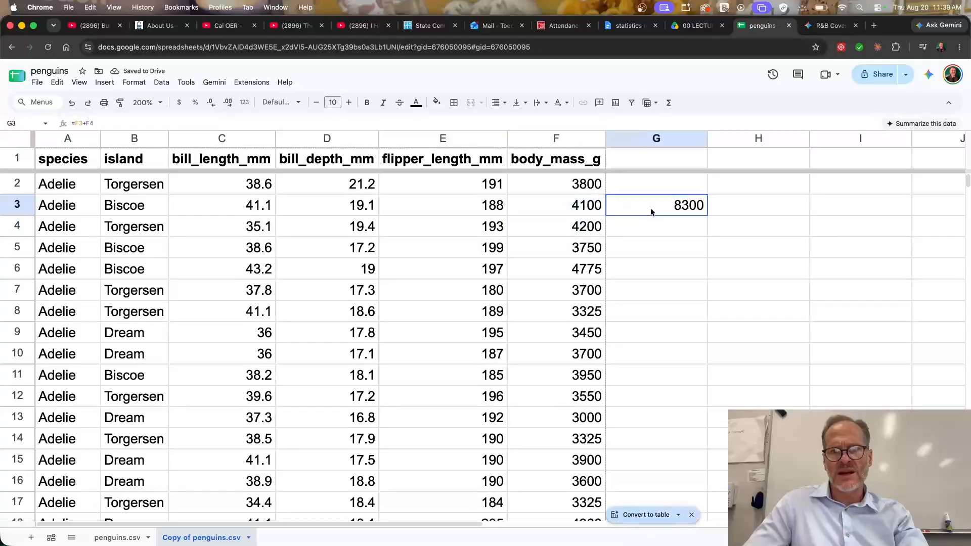
{"action": "double_click", "coordinate": [682, 208]}
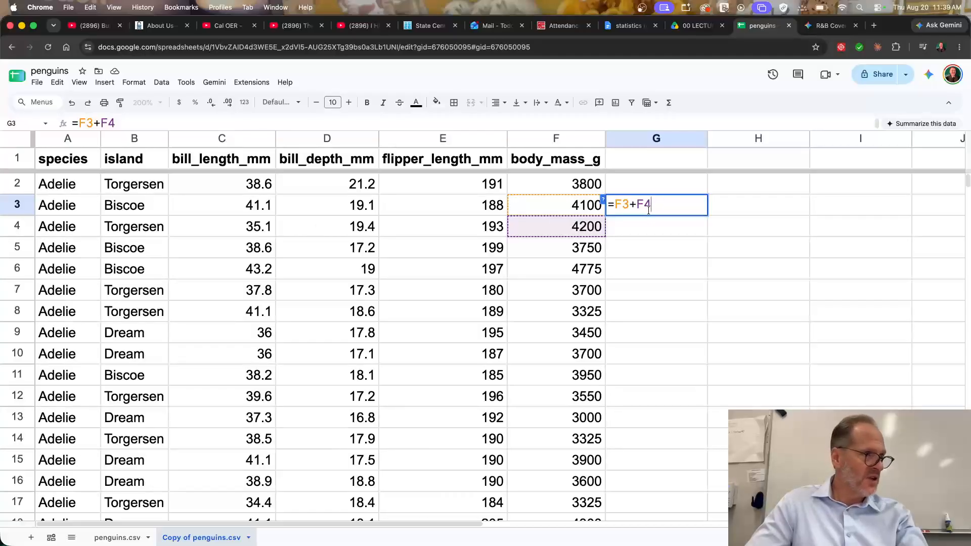
{"action": "key", "text": "Return"}
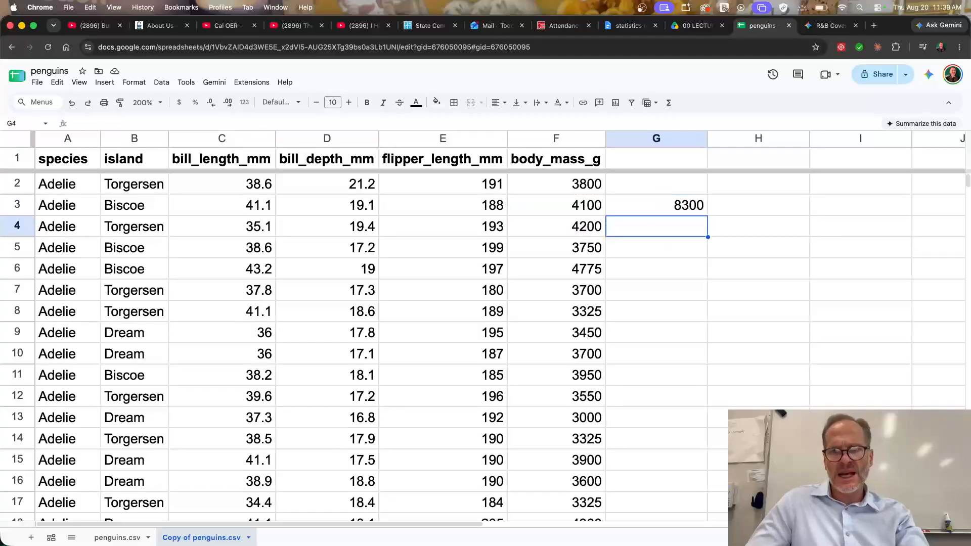
Step: Set the body mass in F4 to 3700 to test the recalculation of G3, and restore it to 4200
{"action": "key", "text": "Left"}
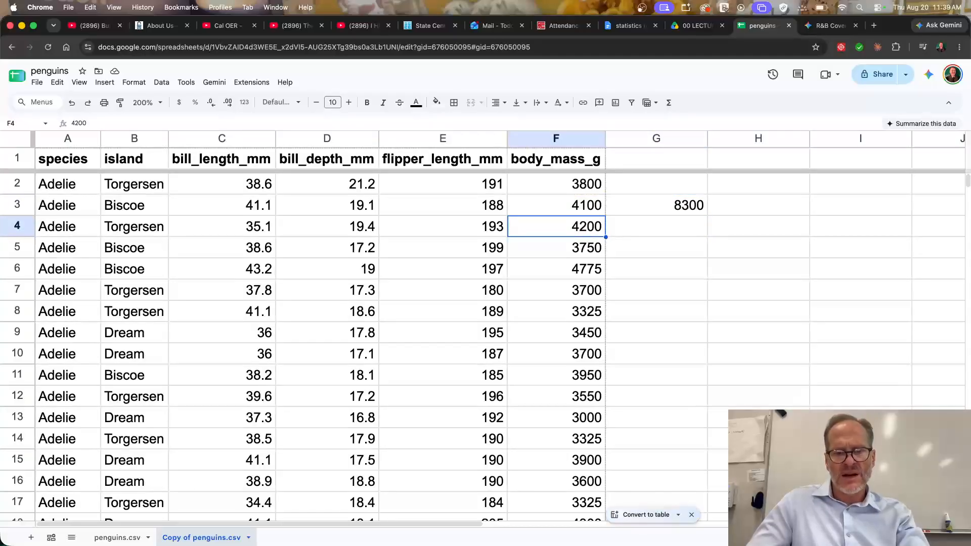
{"action": "type", "text": "3700"}
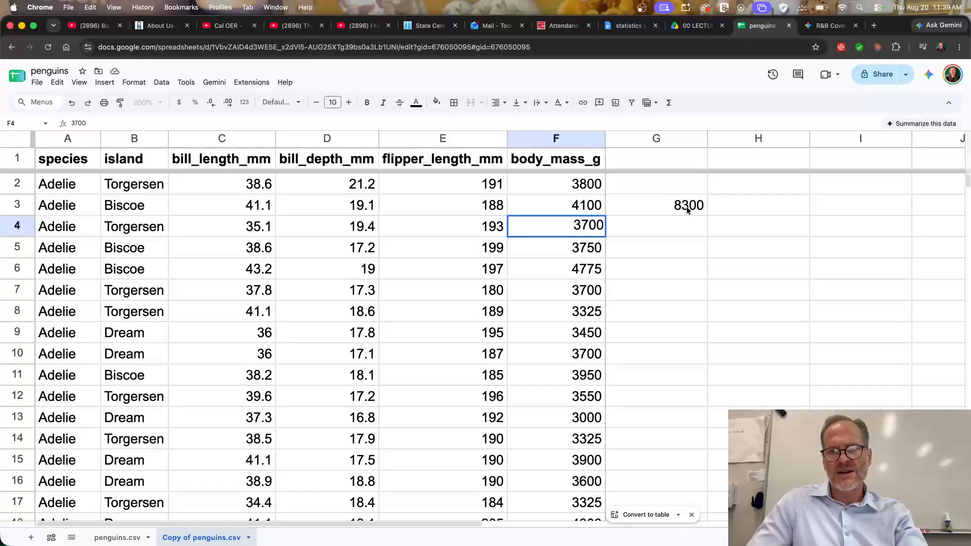
{"action": "key", "text": "Return"}
{"action": "key", "text": "Up"}
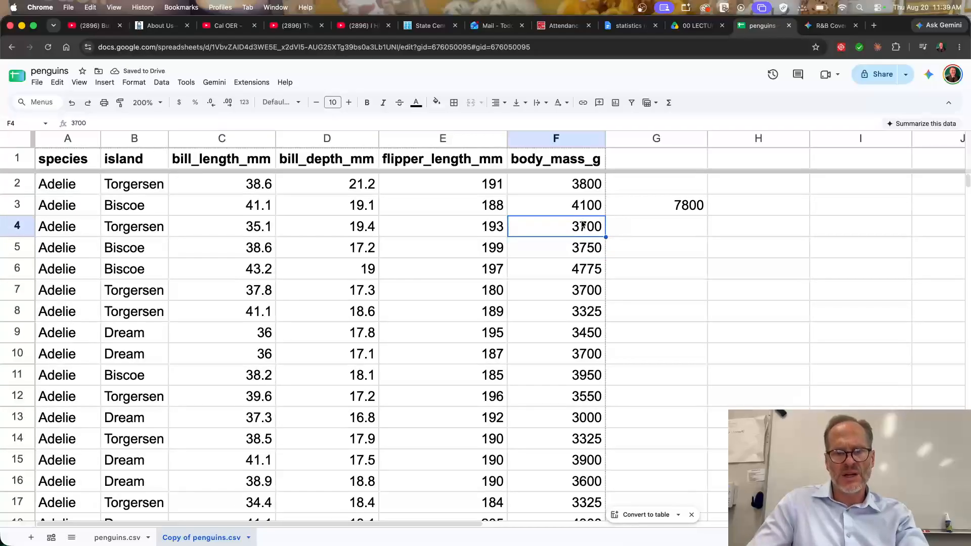
{"action": "type", "text": "4200"}
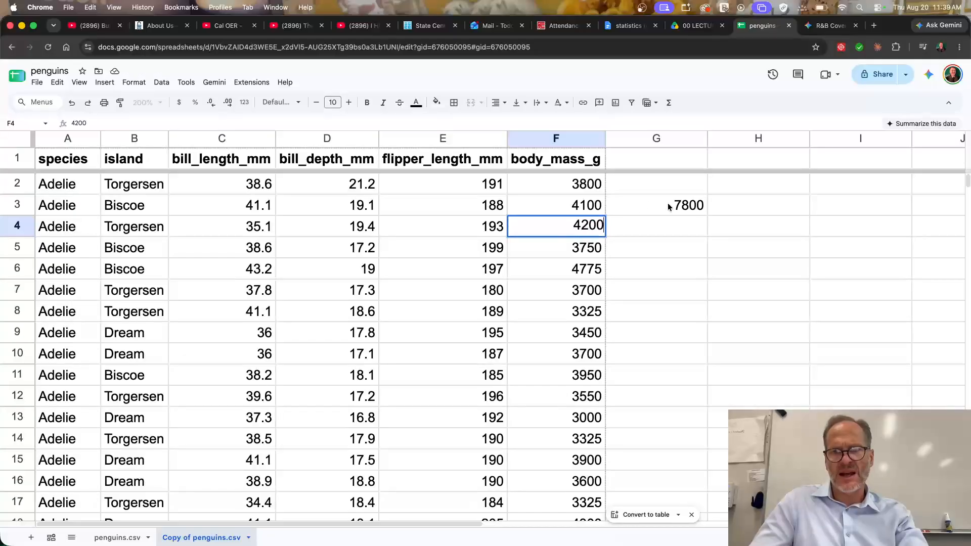
{"action": "key", "text": "Return"}
{"action": "left_click", "coordinate": [600, 229]}
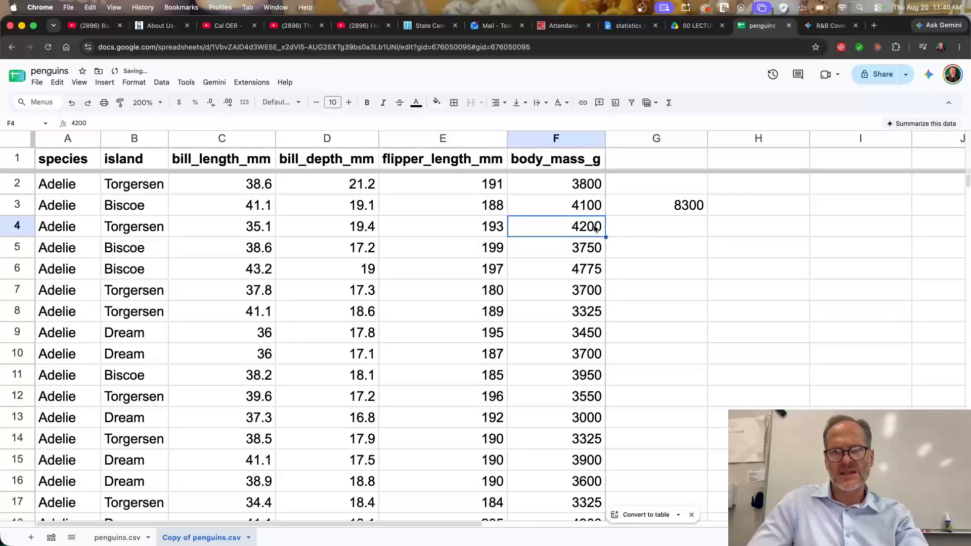
Step: Examine the cell references in G3's formula again and leave the formula as it is
{"action": "left_click", "coordinate": [658, 206]}
{"action": "double_click", "coordinate": [641, 200]}
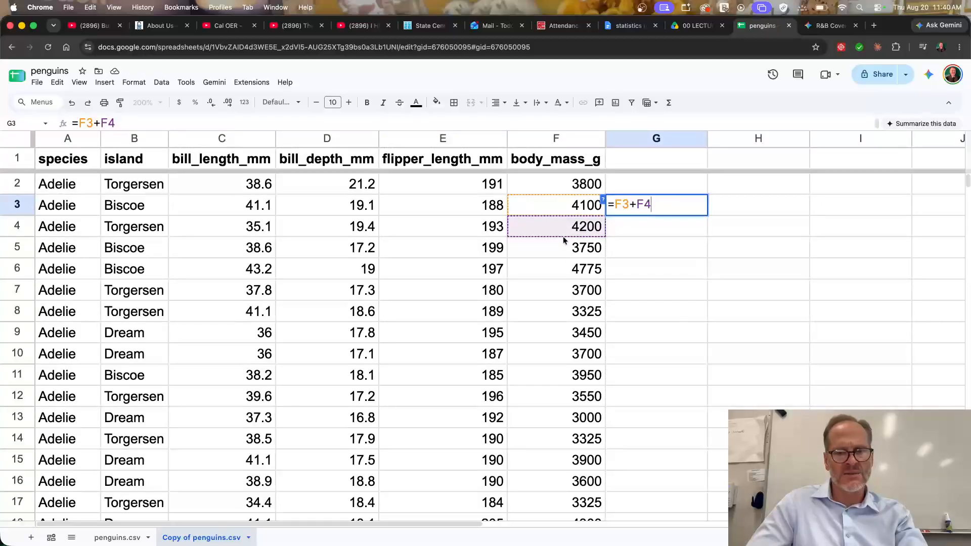
{"action": "key", "text": "Escape"}
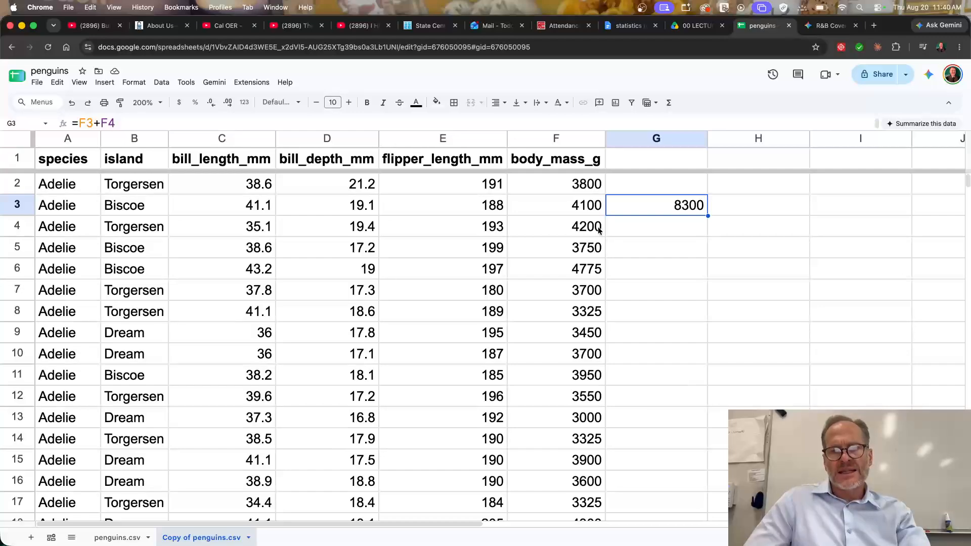
Step: Copy the body masses in F5:F10 and paste them transposed as a row starting at H2
{"action": "left_click", "coordinate": [583, 246]}
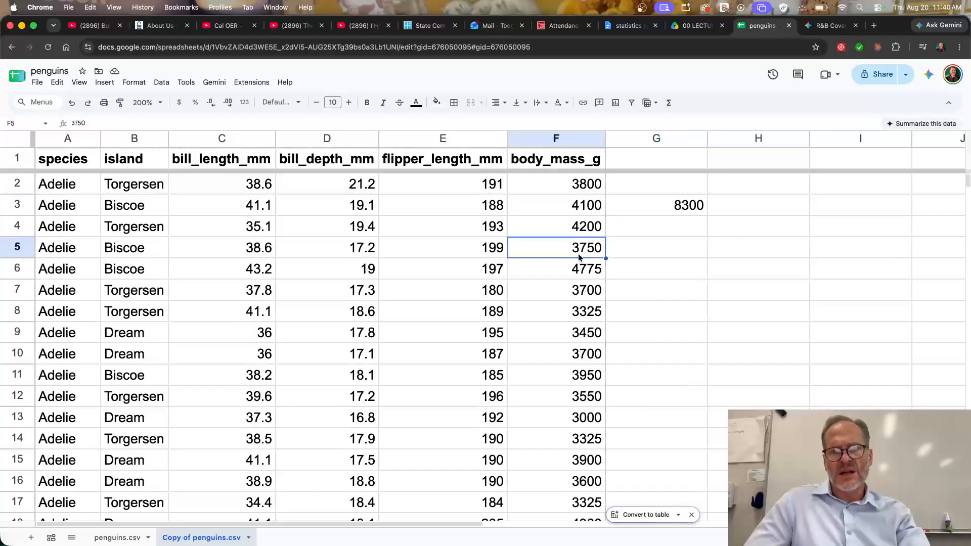
{"action": "left_click_drag", "start_coordinate": [579, 263], "coordinate": [578, 362]}
{"action": "key", "text": "super+c"}
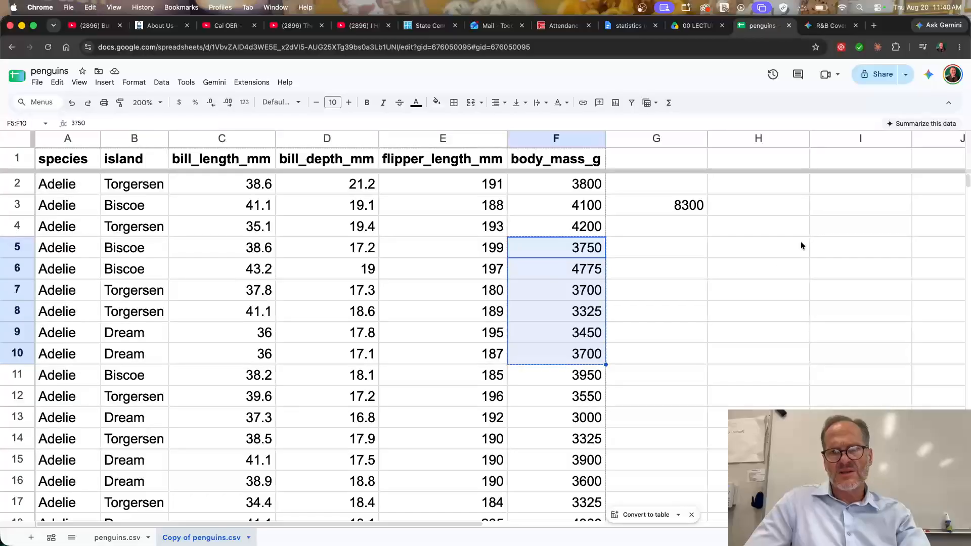
{"action": "left_click", "coordinate": [774, 189]}
{"action": "right_click", "coordinate": [772, 190]}
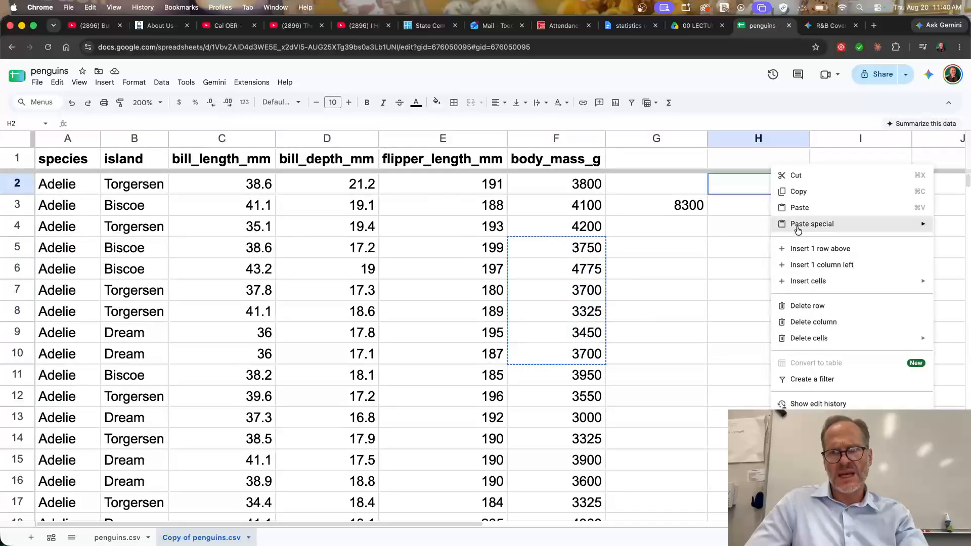
{"action": "mouse_move", "coordinate": [795, 230]}
{"action": "left_click", "coordinate": [698, 319]}
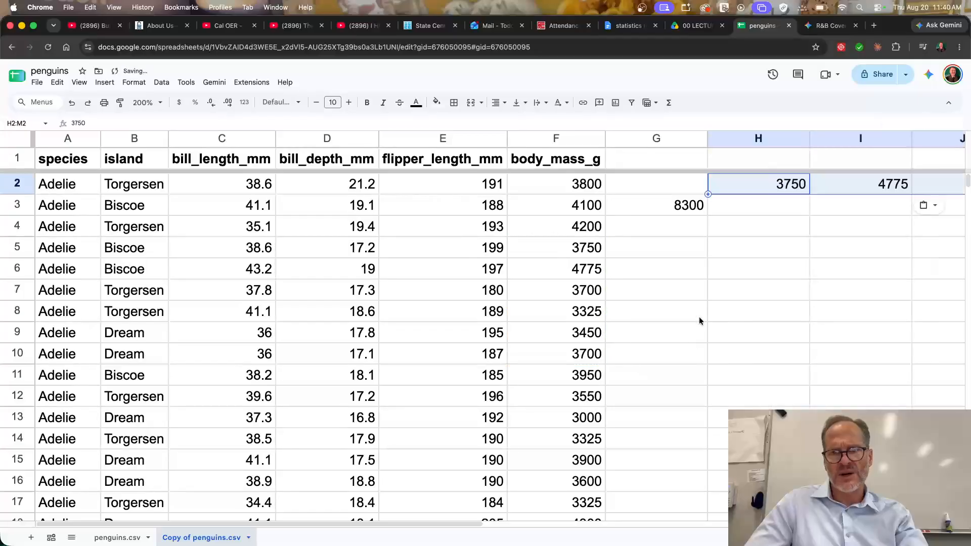
{"action": "scroll", "coordinate": [700, 321], "scroll_direction": "right", "scroll_amount": 8}
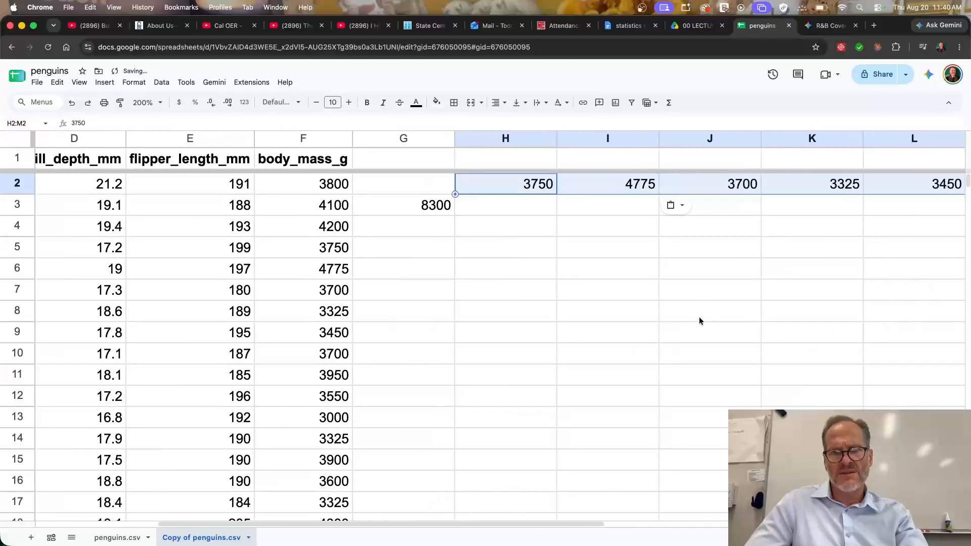
Step: Copy the body masses in F12:F18 and paste them transposed as a second row starting at H3
{"action": "scroll", "coordinate": [699, 320], "scroll_direction": "left", "scroll_amount": 2}
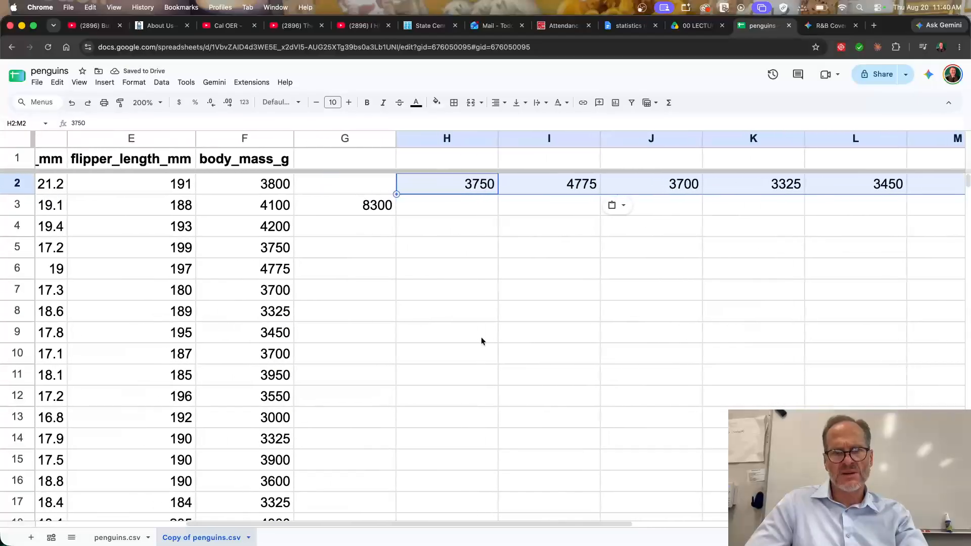
{"action": "left_click_drag", "start_coordinate": [279, 399], "coordinate": [248, 520]}
{"action": "key", "text": "super+c"}
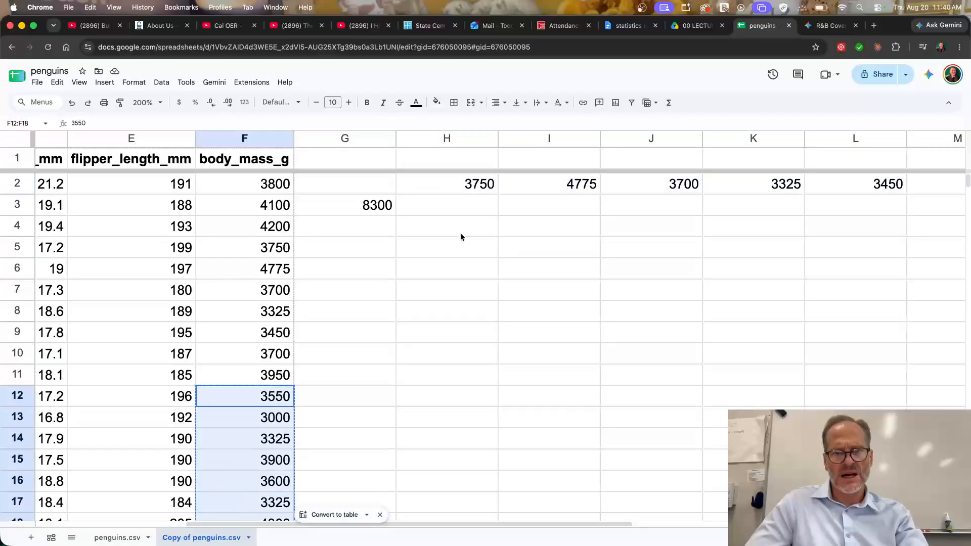
{"action": "left_click", "coordinate": [465, 207]}
{"action": "right_click", "coordinate": [466, 208]}
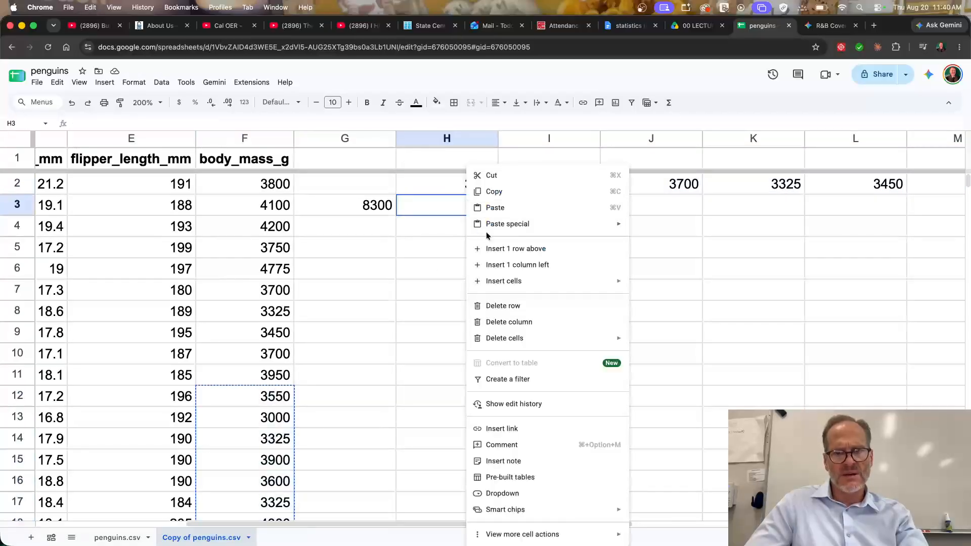
{"action": "mouse_move", "coordinate": [487, 231]}
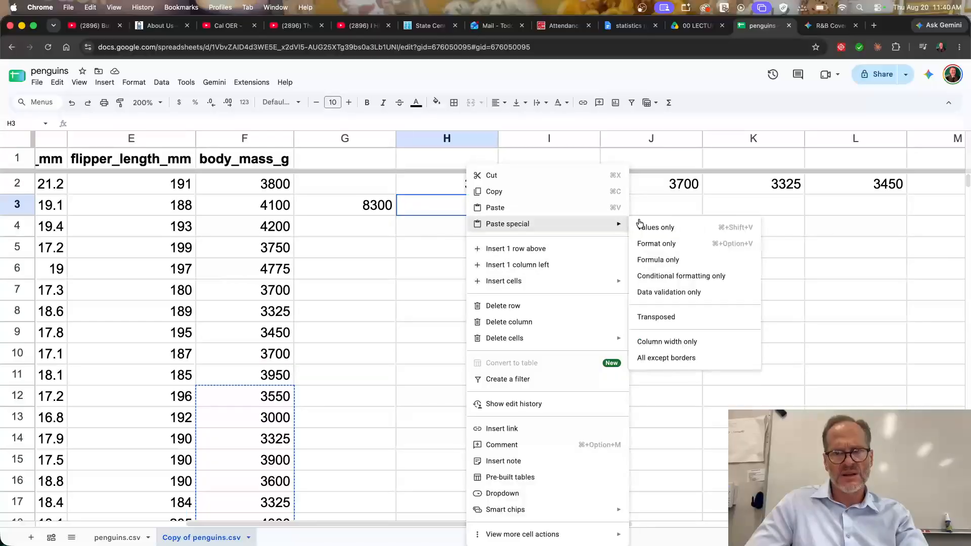
{"action": "left_click", "coordinate": [676, 315]}
Step: Delete the sum formula from cell G3
{"action": "left_click", "coordinate": [374, 205]}
{"action": "key", "text": "Delete"}
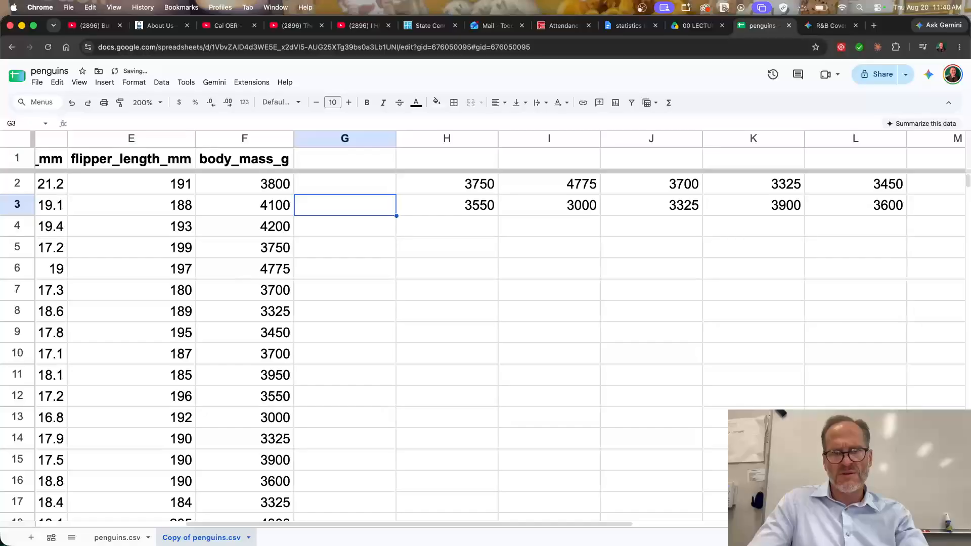
{"action": "key", "text": "Down"}
{"action": "key", "text": "Down"}
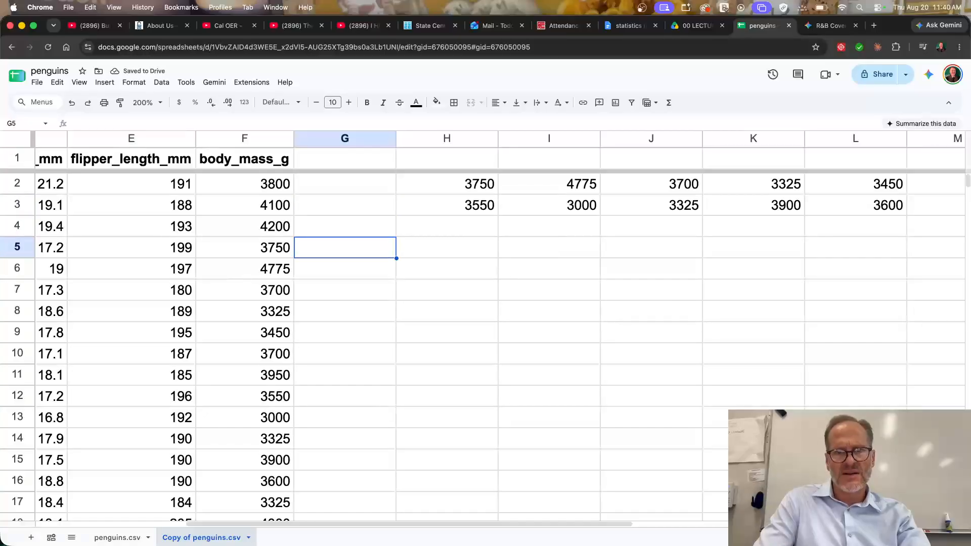
{"action": "key", "text": "Up"}
{"action": "key", "text": "Up"}
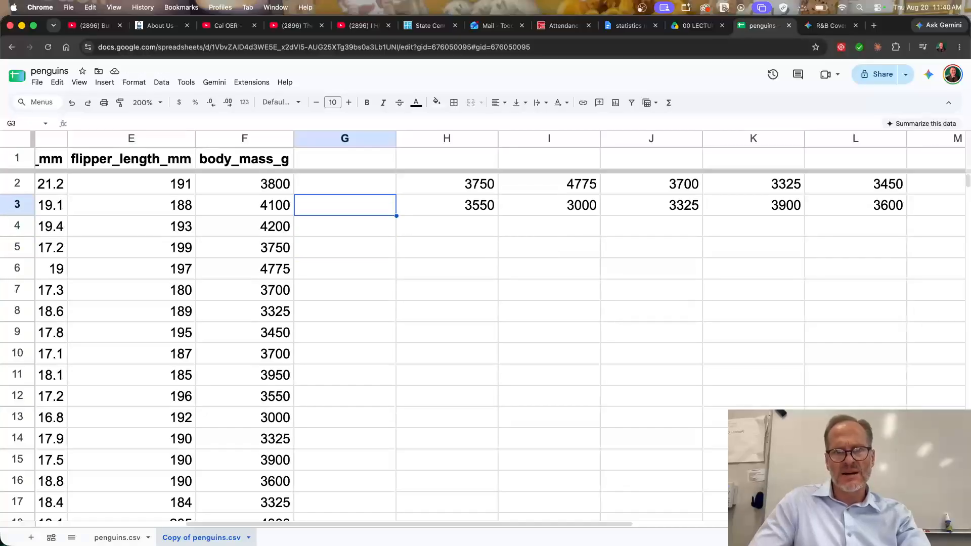
Step: Label H1 "multiplier" and enter .785 as its value in I1
{"action": "left_click", "coordinate": [422, 161]}
{"action": "type", "text": "multiplier"}
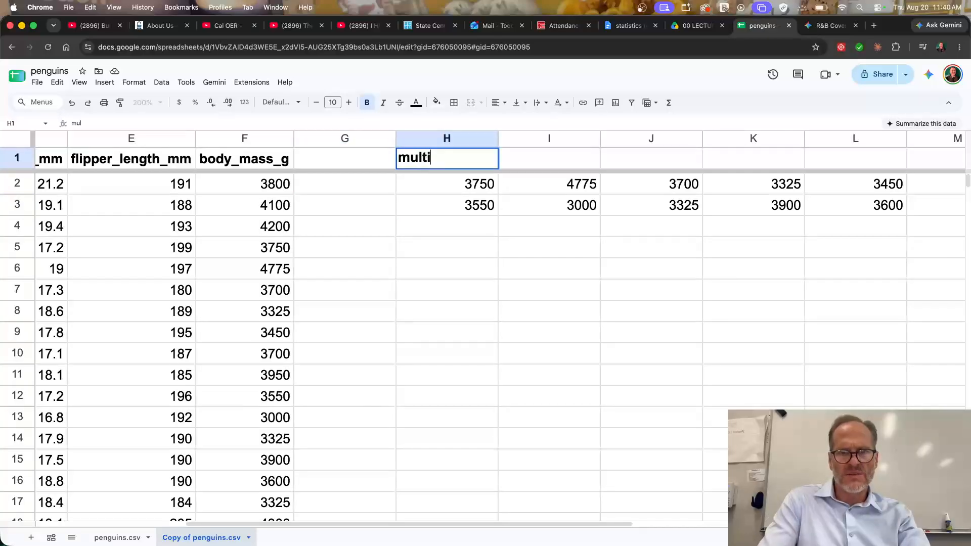
{"action": "key", "text": "Tab"}
{"action": "type", "text": ".785"}
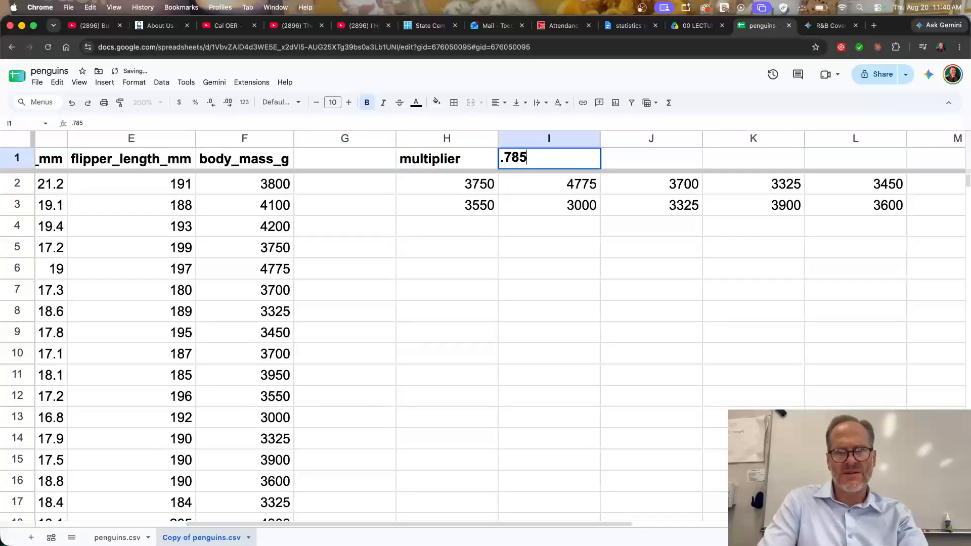
{"action": "key", "text": "Return"}
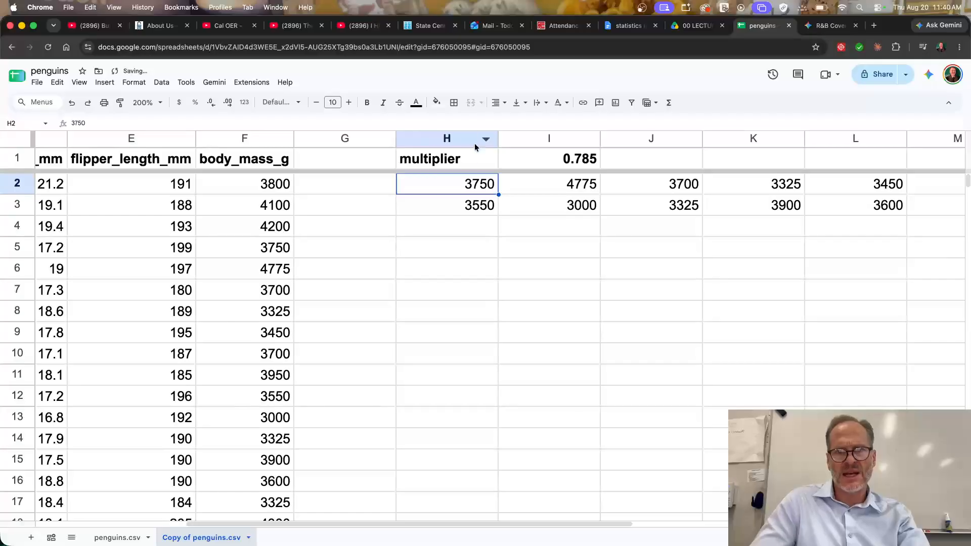
Step: Build a formula in H4 that adds H3 and H2 in parentheses and multiplies the sum by I1
{"action": "left_click", "coordinate": [469, 221]}
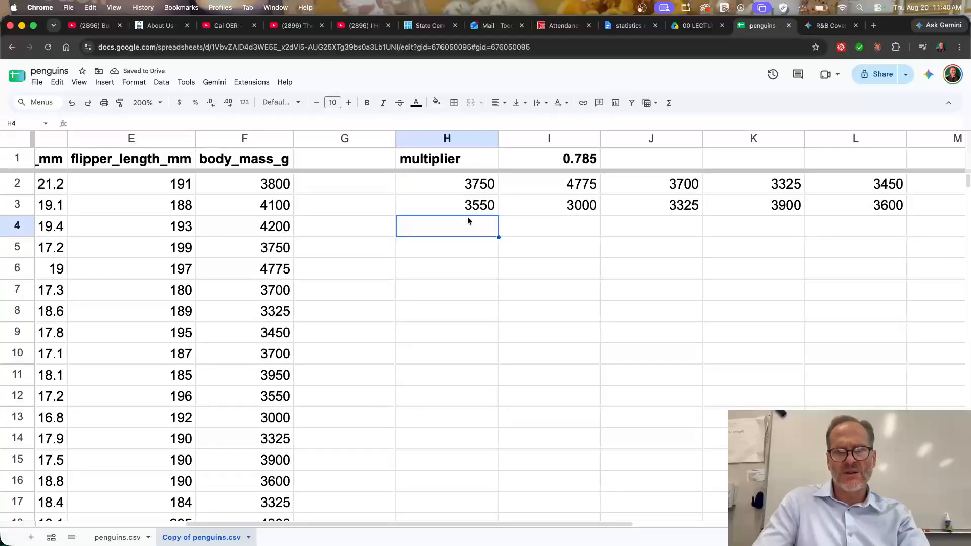
{"action": "type", "text": "=("}
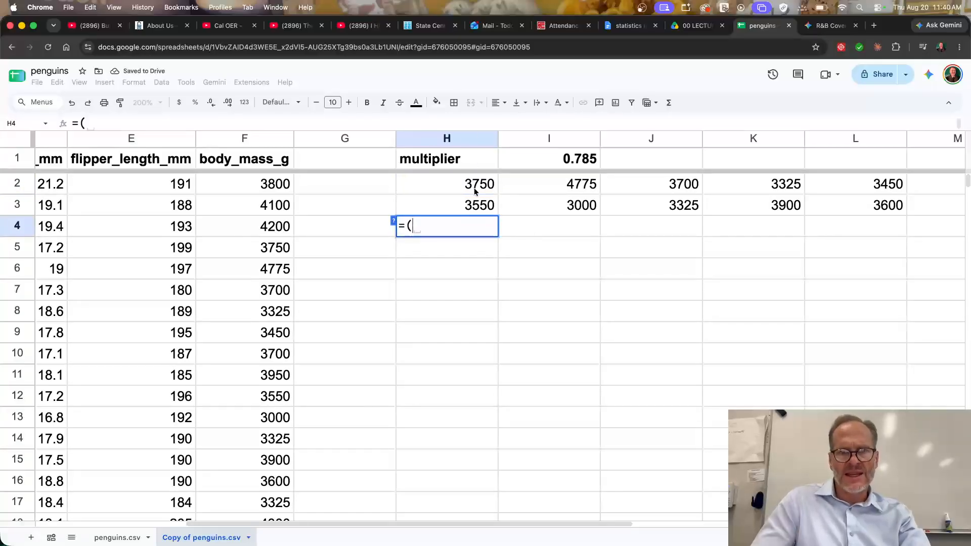
{"action": "left_click", "coordinate": [464, 209]}
{"action": "type", "text": "+"}
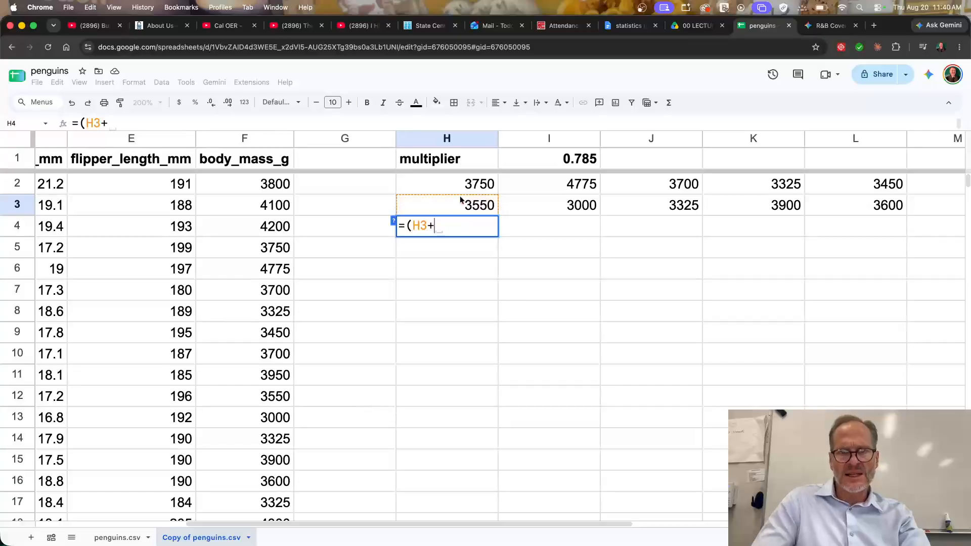
{"action": "left_click", "coordinate": [460, 189]}
{"action": "type", "text": ")*"}
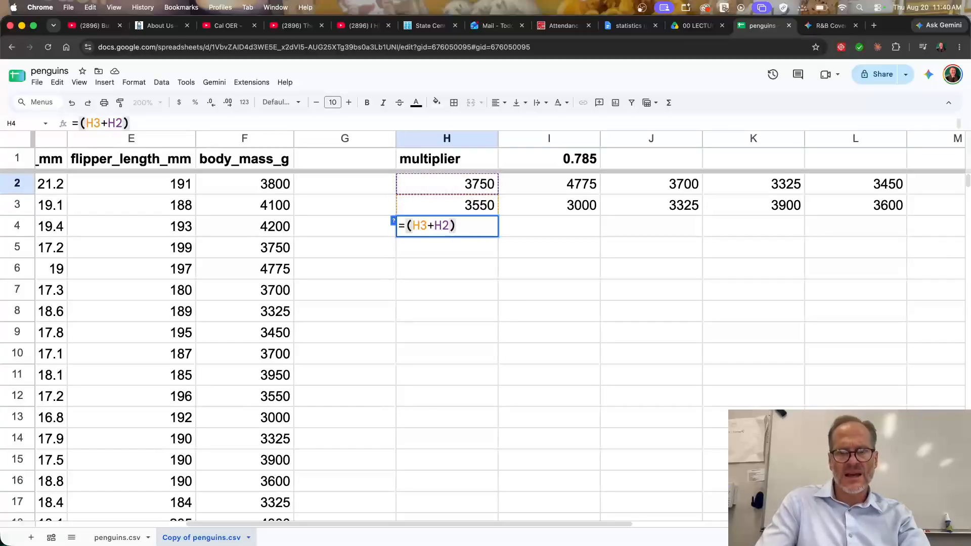
{"action": "left_click", "coordinate": [560, 159]}
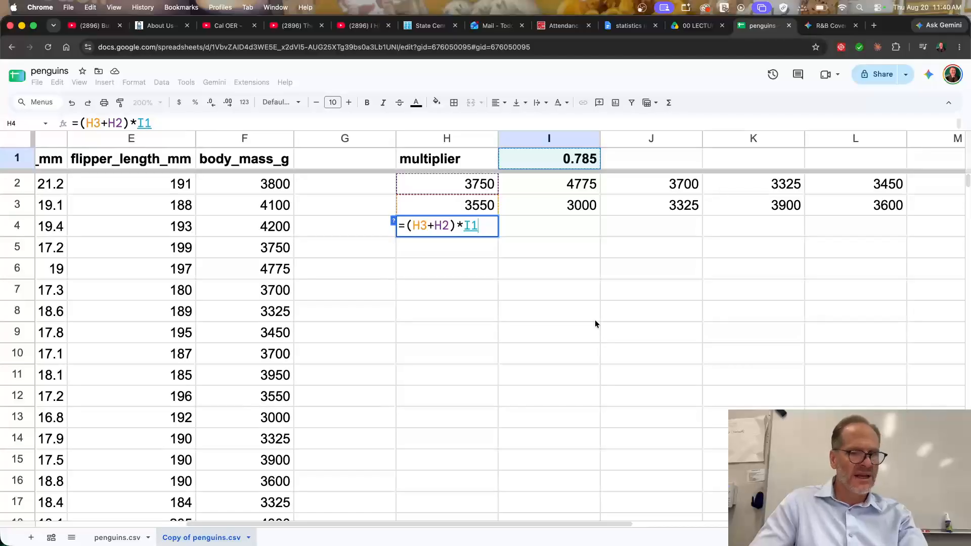
Step: Make the multiplier reference in H4's formula absolute as $I$1 and enter the formula
{"action": "left_click", "coordinate": [470, 226]}
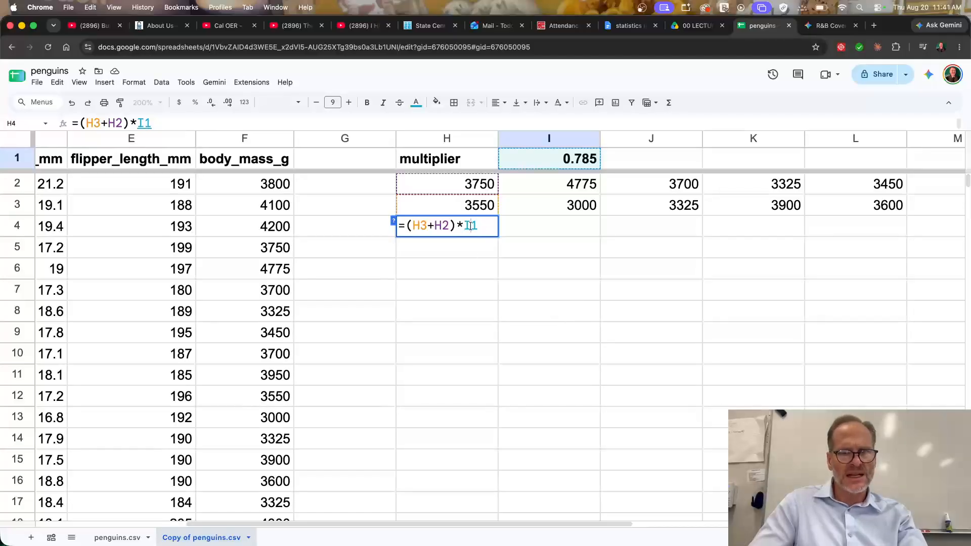
{"action": "type", "text": "$"}
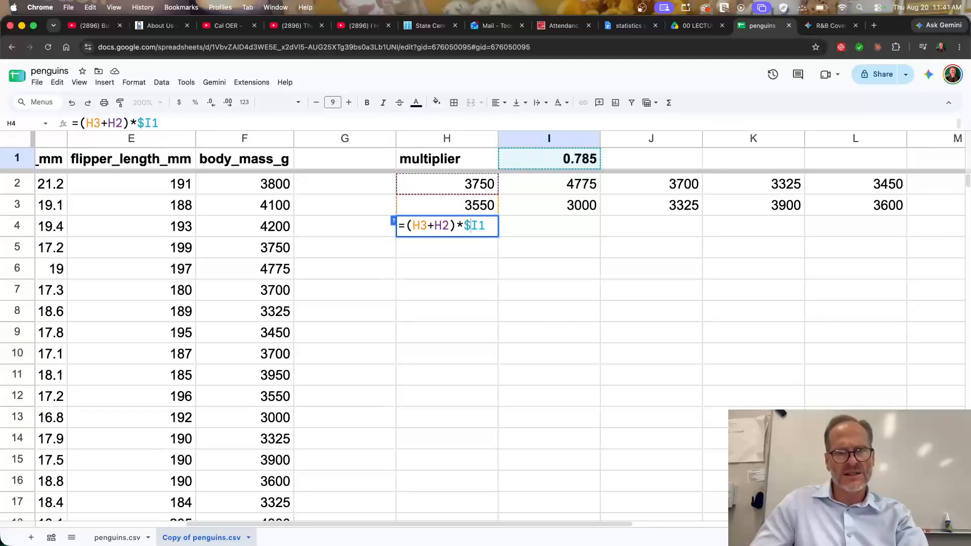
{"action": "key", "text": "Right"}
{"action": "type", "text": "$"}
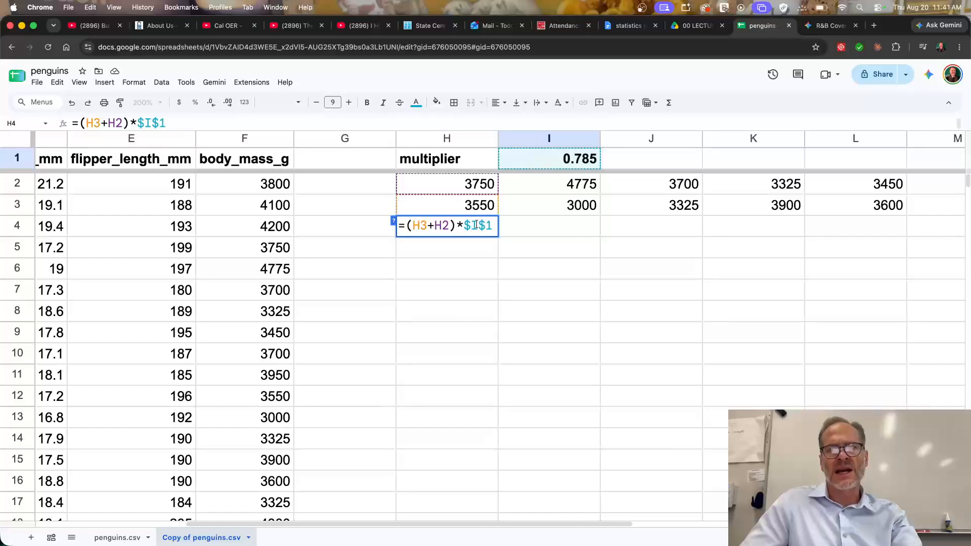
{"action": "key", "text": "Return"}
Step: Copy the formula in H4 across row 4 into I4, J4, K4 and L4
{"action": "key", "text": "Up"}
{"action": "key", "text": "ctrl+c"}
{"action": "key", "text": "Right"}
{"action": "key", "text": "Left"}
{"action": "key", "text": "Right"}
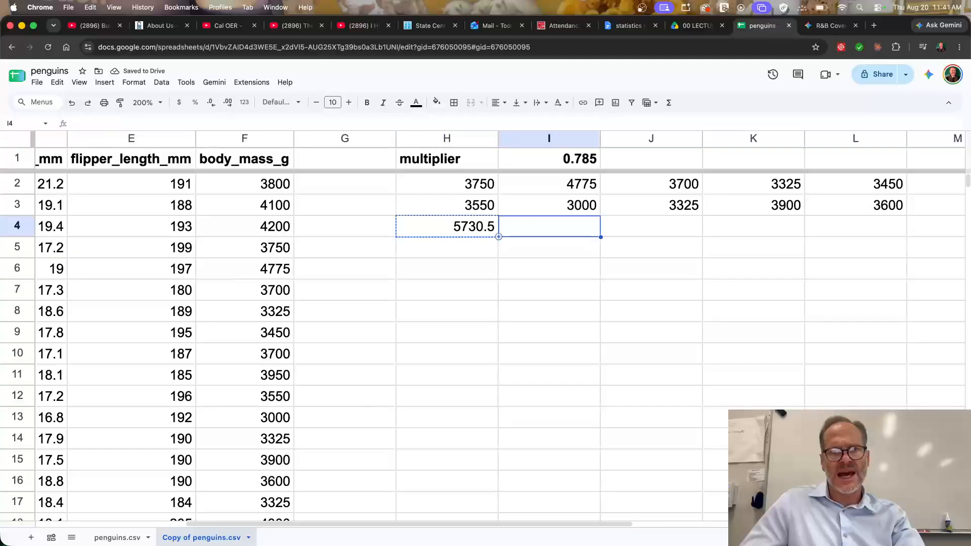
{"action": "key", "text": "ctrl+v"}
{"action": "key", "text": "Right"}
{"action": "key", "text": "ctrl+v"}
{"action": "key", "text": "Right"}
{"action": "key", "text": "ctrl+v"}
{"action": "key", "text": "Right"}
{"action": "key", "text": "ctrl+v"}
{"action": "key", "text": "Left"}
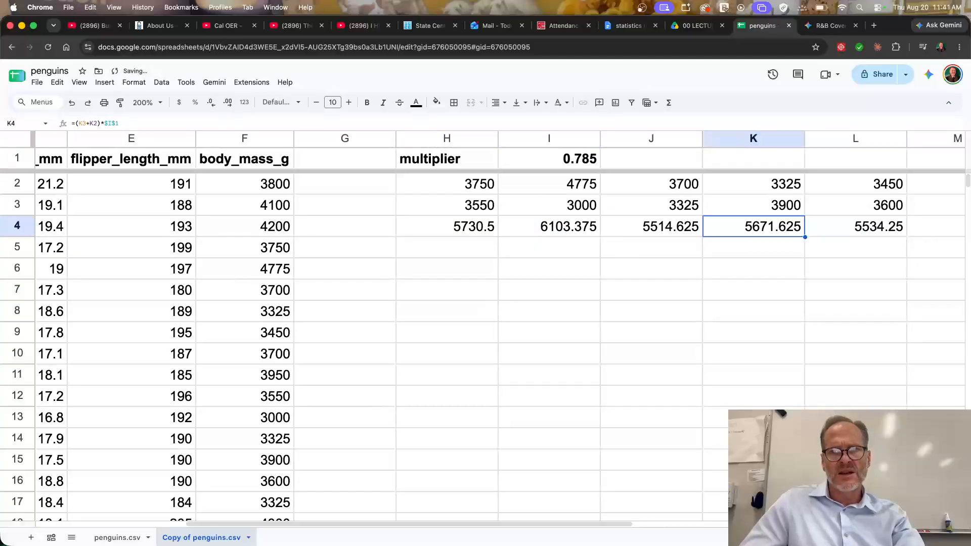
Step: Examine the relative and absolute references in the formulas of H4, I4 and J4 without changing them
{"action": "key", "text": "Left"}
{"action": "key", "text": "Left"}
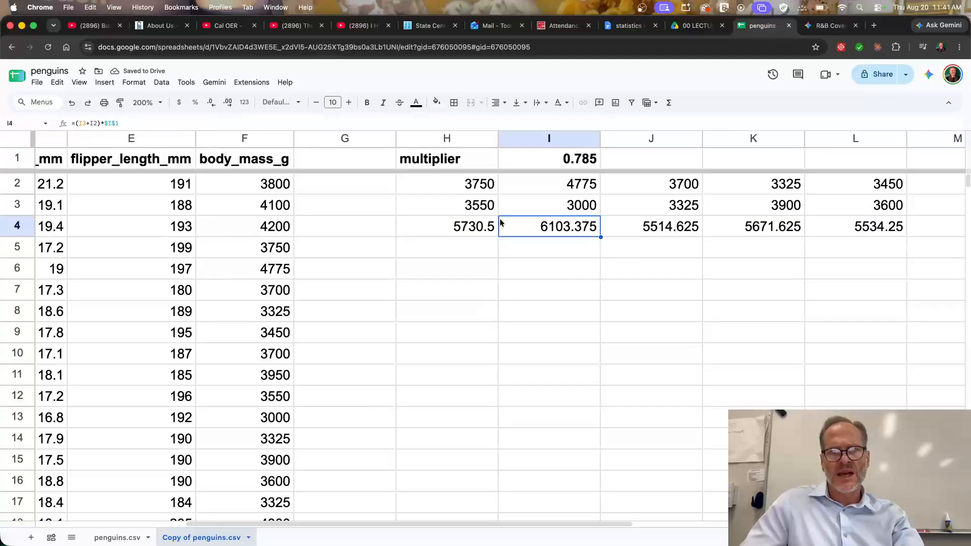
{"action": "left_click", "coordinate": [473, 224]}
{"action": "double_click", "coordinate": [446, 226]}
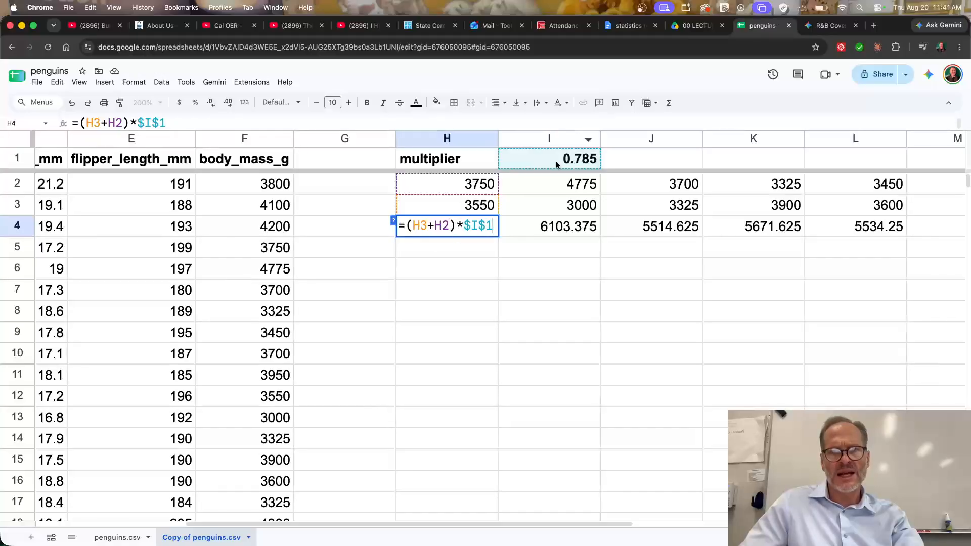
{"action": "key", "text": "Escape"}
{"action": "double_click", "coordinate": [562, 224]}
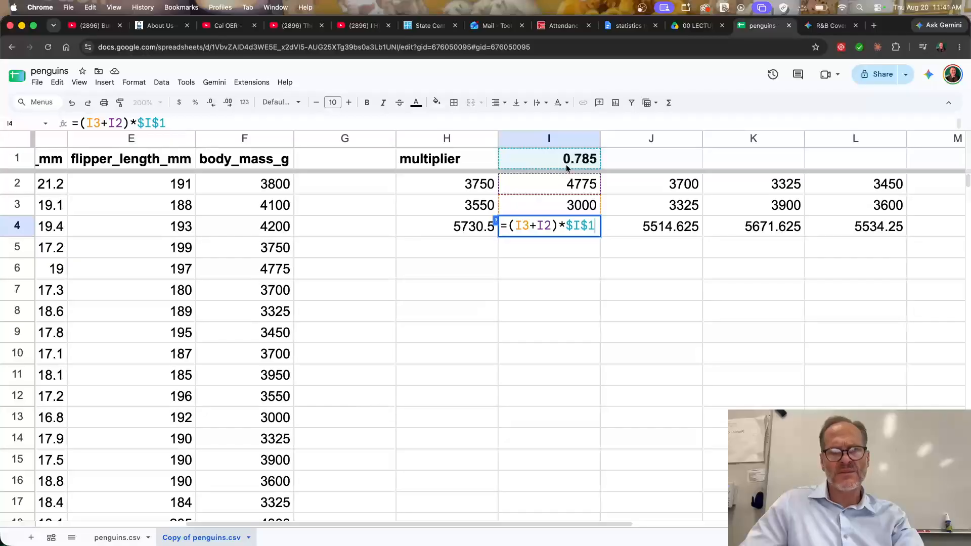
{"action": "key", "text": "Escape"}
{"action": "double_click", "coordinate": [656, 226]}
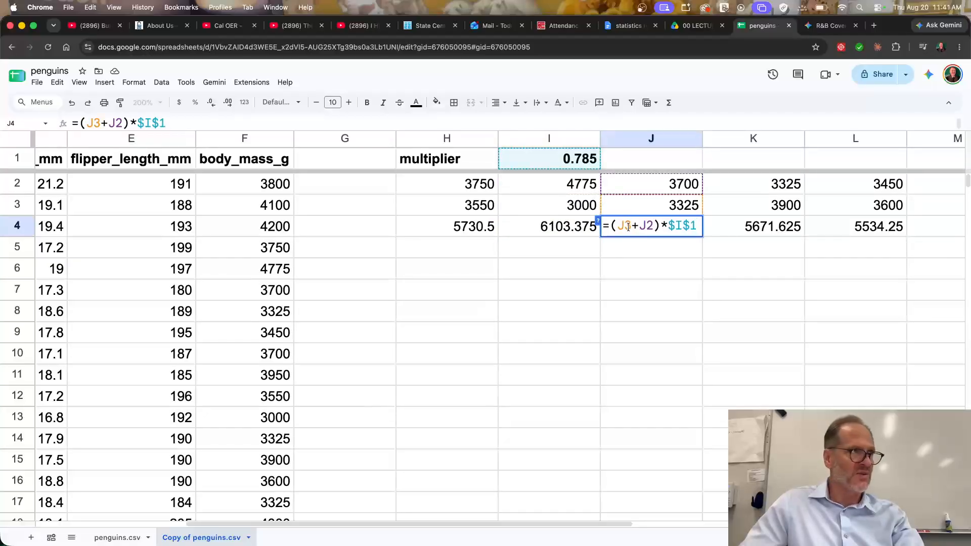
{"action": "key", "text": "Escape"}
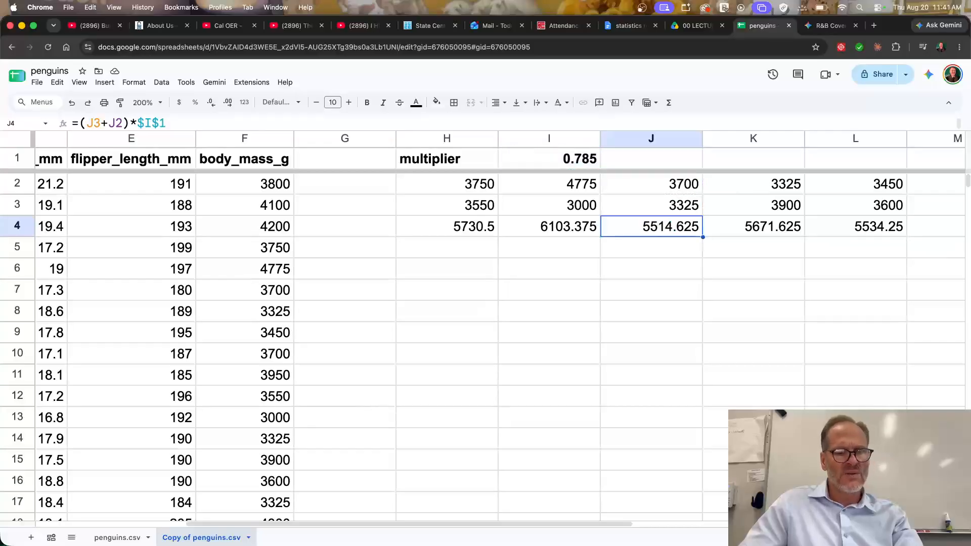
Step: Display the sheet's formulas instead of their values and compare the references across H4:L4
{"action": "key", "text": "ctrl+grave"}
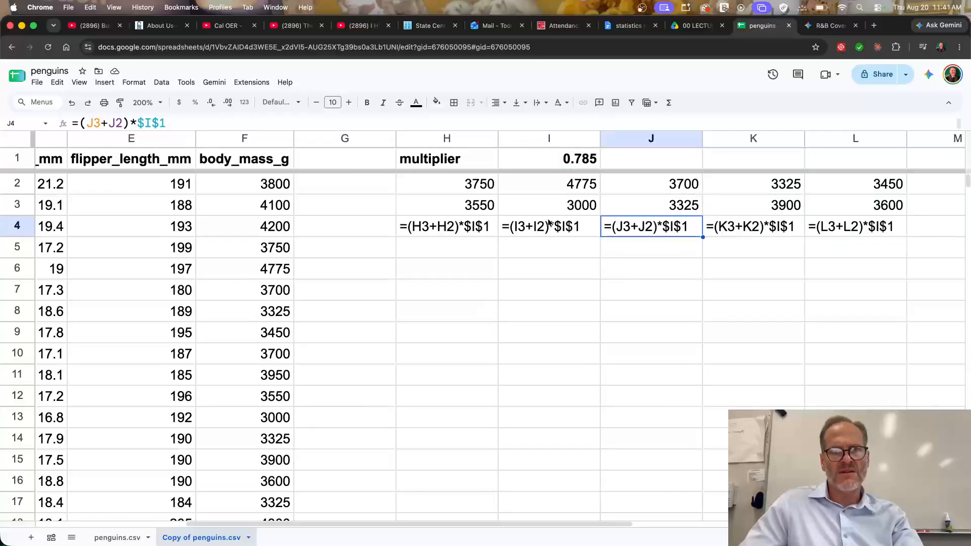
{"action": "left_click", "coordinate": [488, 230]}
{"action": "key", "text": "Right"}
{"action": "key", "text": "Right"}
{"action": "key", "text": "Right"}
{"action": "key", "text": "Right"}
{"action": "key", "text": "Left"}
{"action": "key", "text": "Left"}
{"action": "key", "text": "Left"}
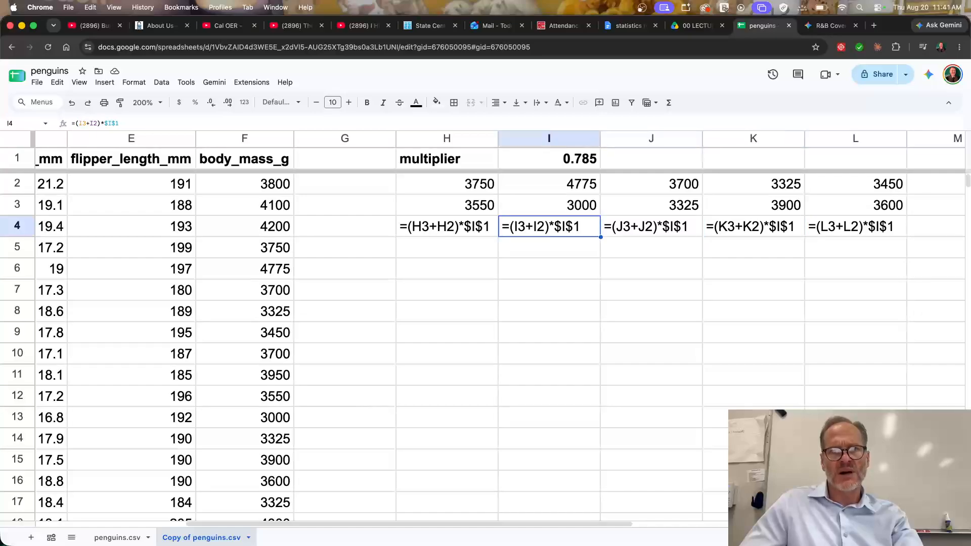
{"action": "key", "text": "Left"}
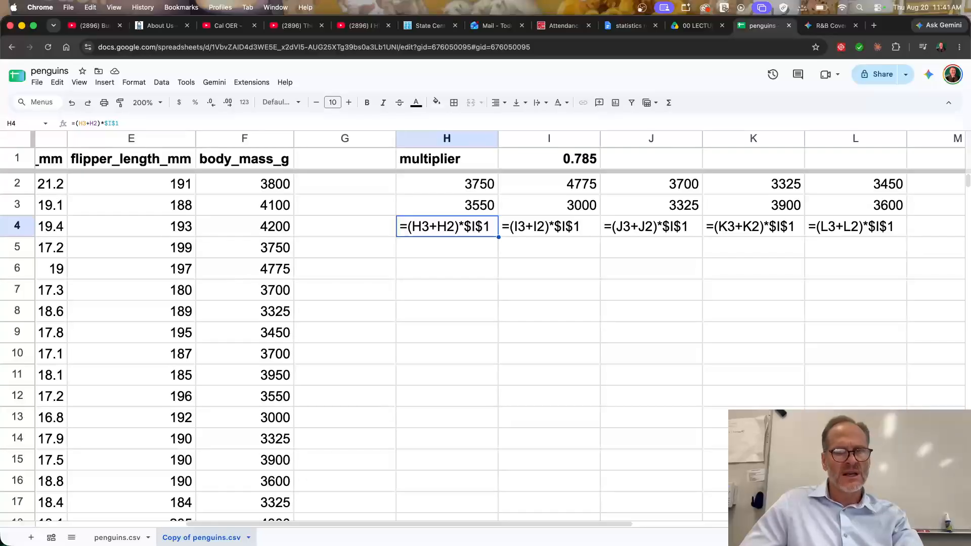
Step: Delete the formulas from L4, K4, J4 and I4, keeping the one in H4
{"action": "key", "text": "Right"}
{"action": "key", "text": "Right"}
{"action": "key", "text": "Right"}
{"action": "key", "text": "Right"}
{"action": "key", "text": "Delete"}
{"action": "key", "text": "Left"}
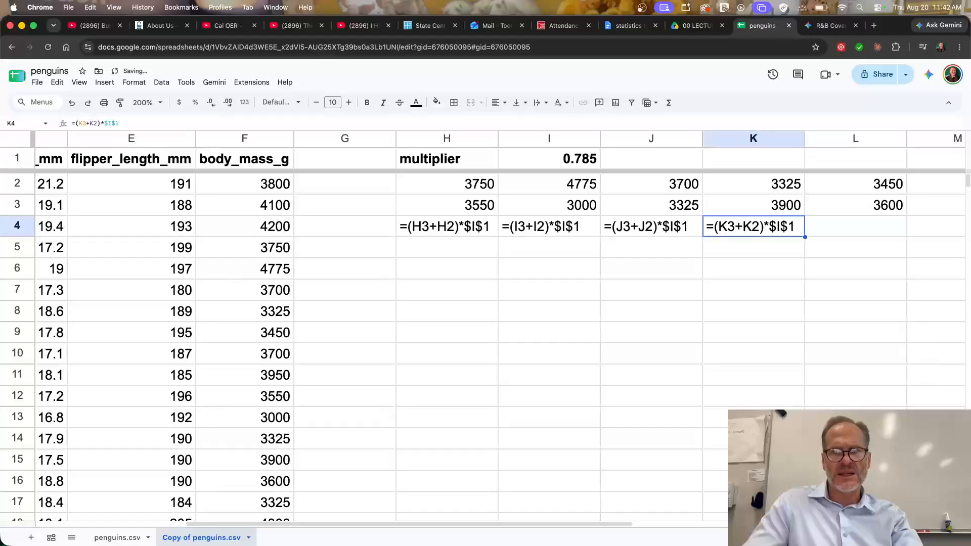
{"action": "key", "text": "Delete"}
{"action": "key", "text": "Left"}
{"action": "key", "text": "Delete"}
{"action": "key", "text": "Left"}
{"action": "key", "text": "Delete"}
{"action": "key", "text": "Left"}
{"action": "key", "text": "Left"}
{"action": "key", "text": "Right"}
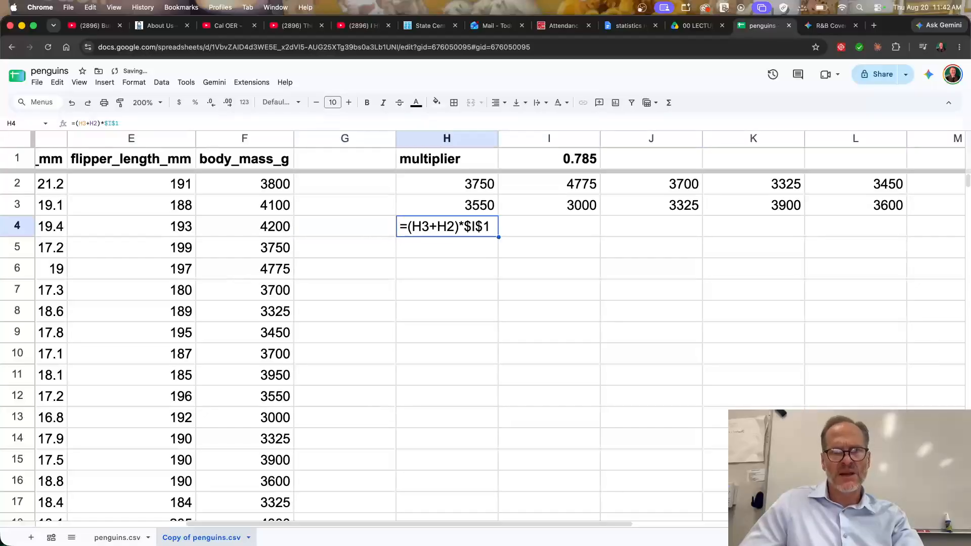
Step: Copy H4's formula cell by cell into I4:L4 with formulas shown, and switch the sheet back to displaying values
{"action": "key", "text": "ctrl+c"}
{"action": "key", "text": "Right"}
{"action": "key", "text": "ctrl+v"}
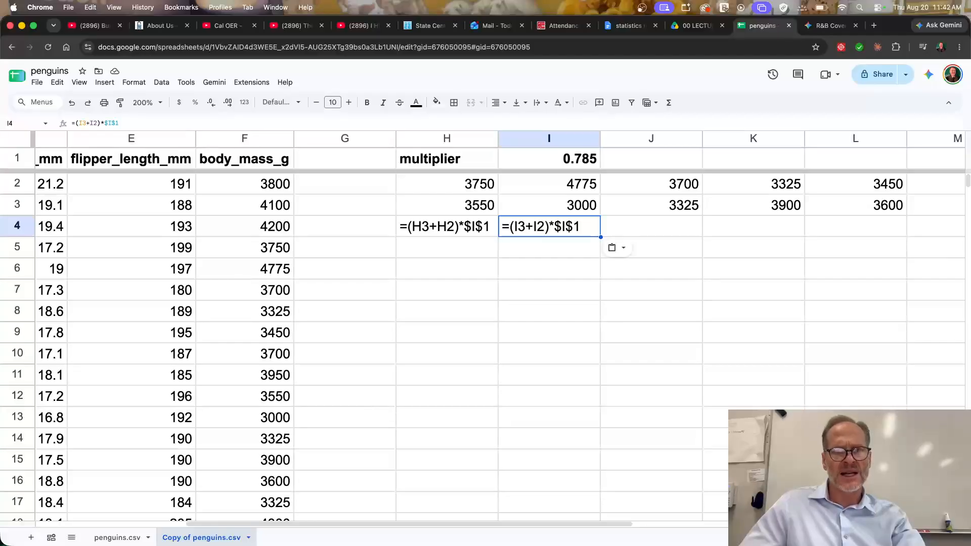
{"action": "key", "text": "Right"}
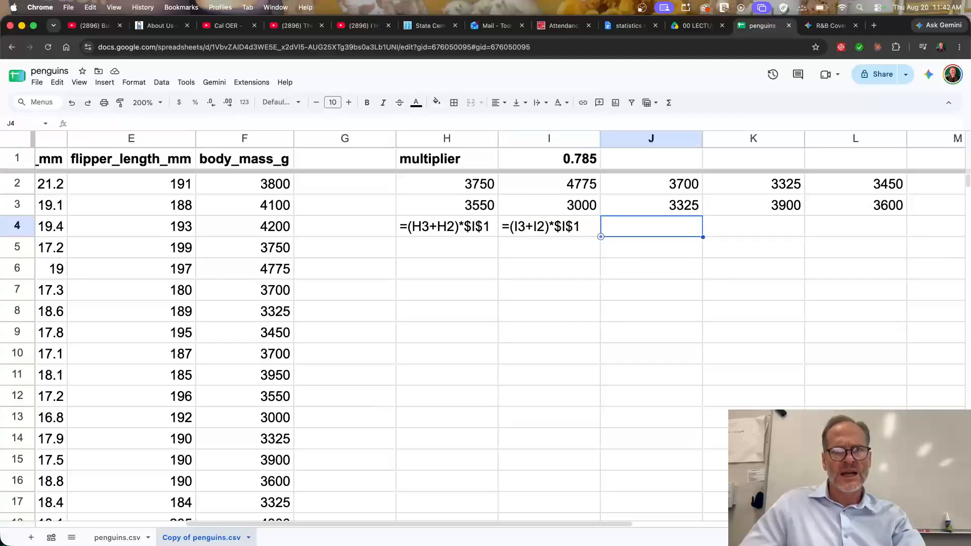
{"action": "key", "text": "ctrl+v"}
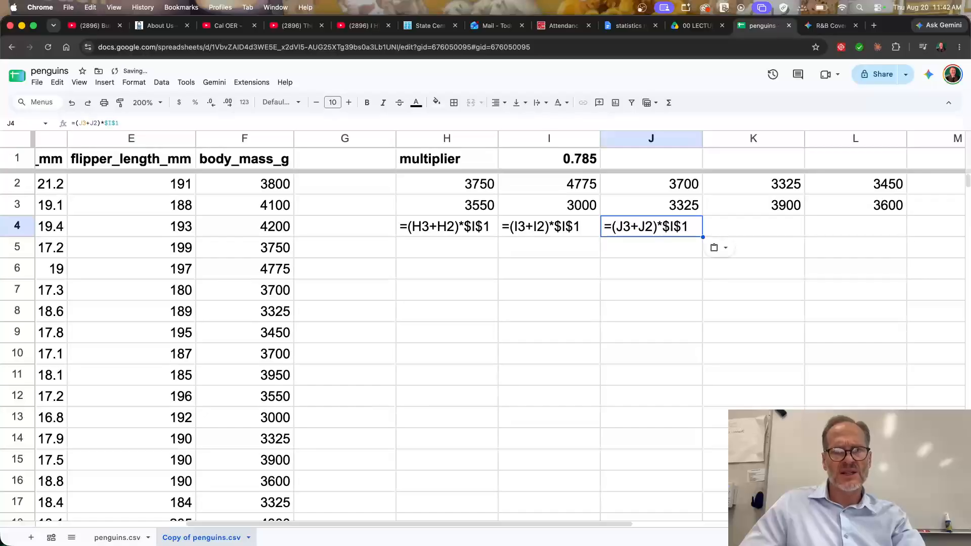
{"action": "key", "text": "Right"}
{"action": "key", "text": "ctrl+v"}
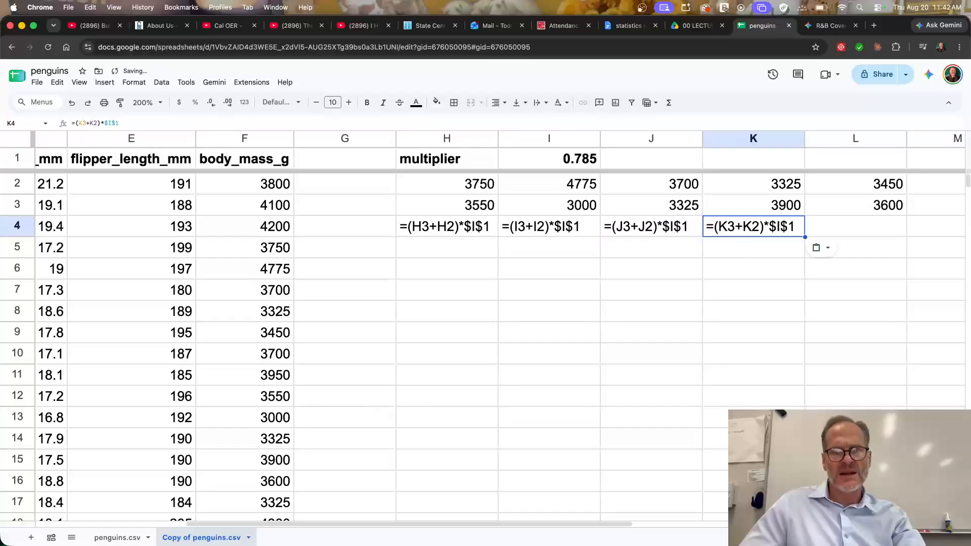
{"action": "key", "text": "Right"}
{"action": "key", "text": "ctrl+v"}
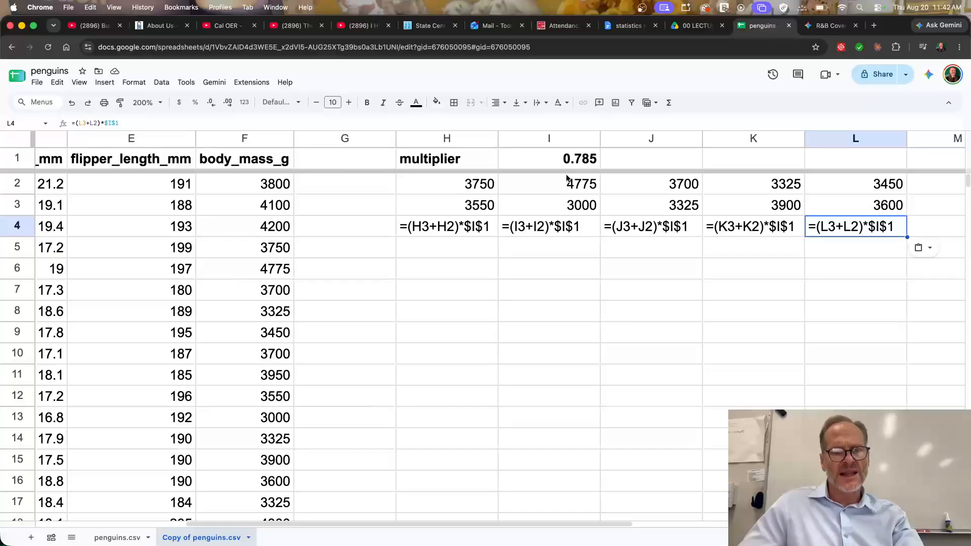
{"action": "key", "text": "ctrl+grave"}
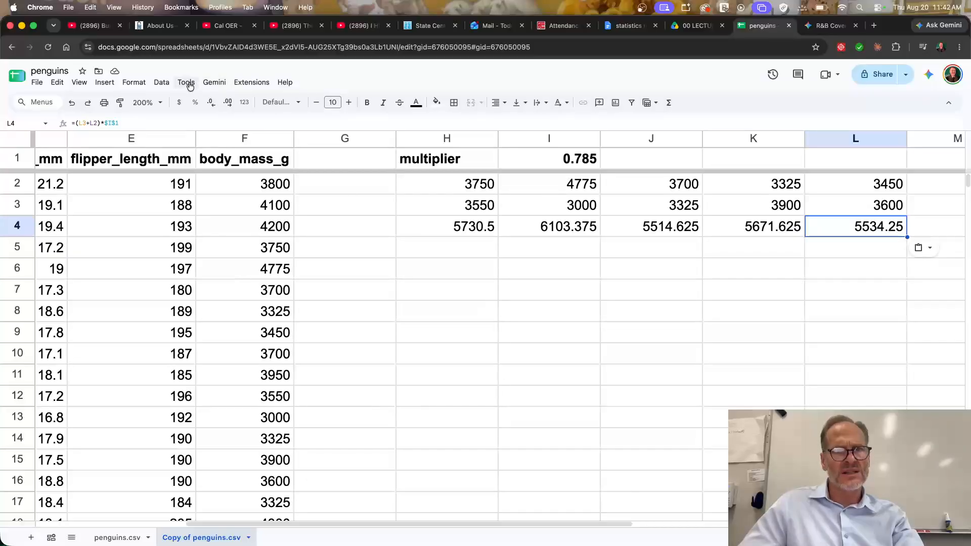
{"action": "left_click", "coordinate": [284, 83]}
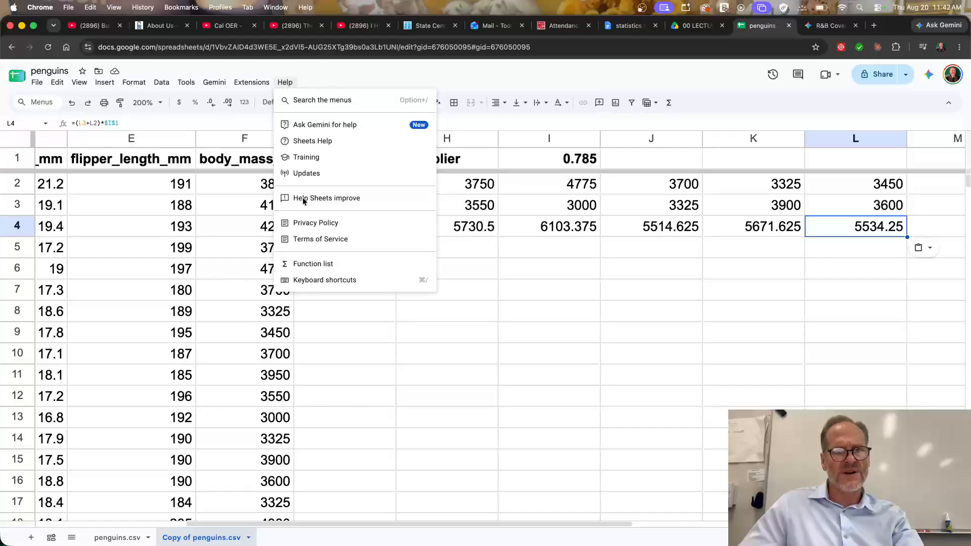
{"action": "left_click", "coordinate": [289, 85]}
{"action": "left_click", "coordinate": [289, 85]}
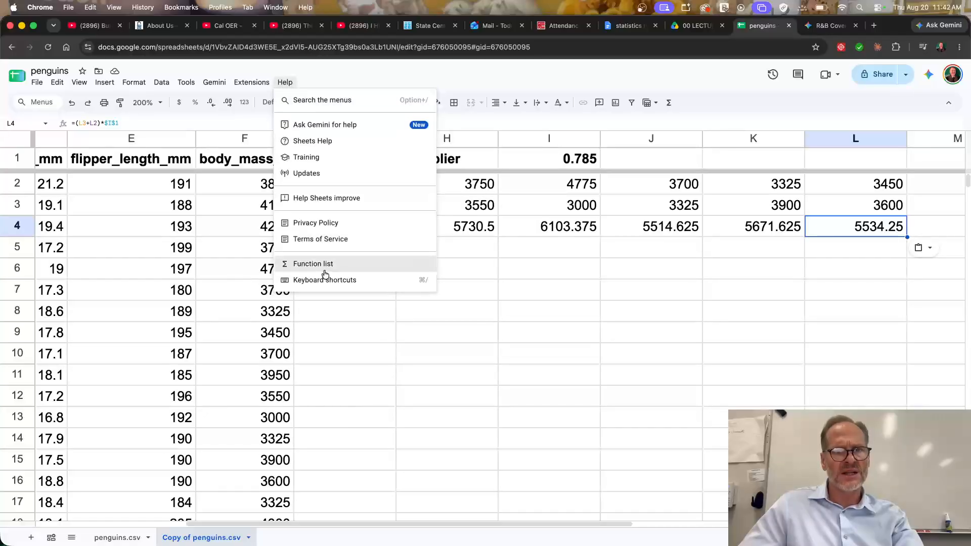
{"action": "left_click", "coordinate": [438, 327]}
Step: Enter a SUM formula in H7 that totals the range H2:H3
{"action": "left_click", "coordinate": [438, 296]}
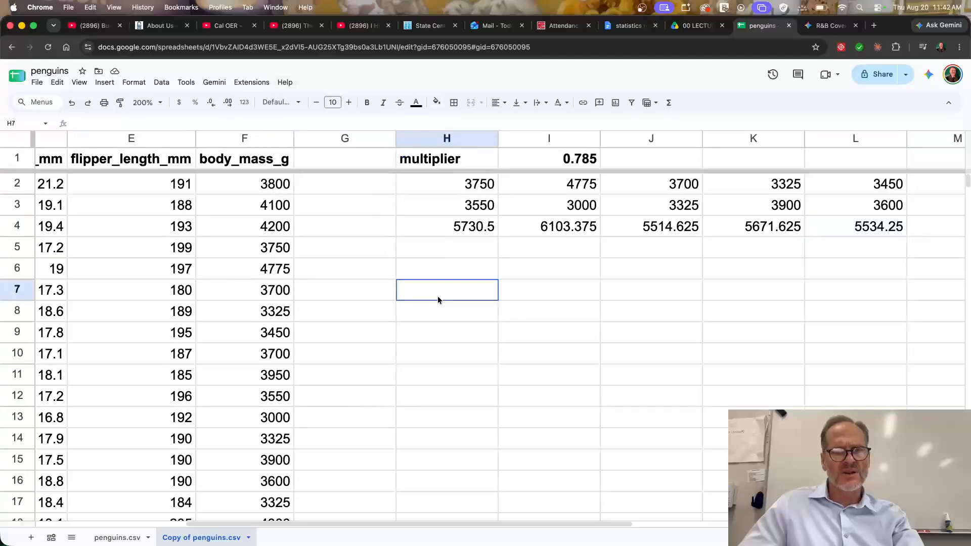
{"action": "type", "text": "=SUM("}
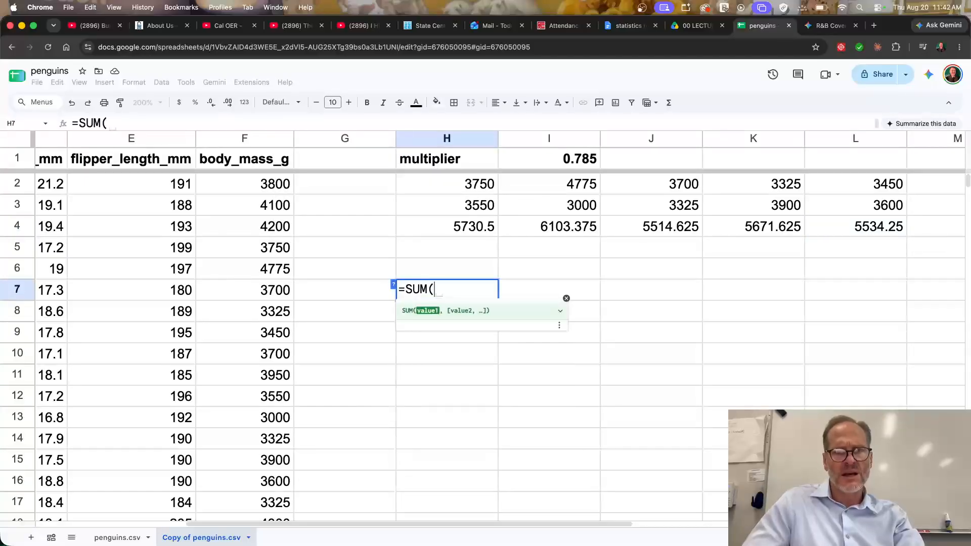
{"action": "left_click_drag", "start_coordinate": [445, 189], "coordinate": [445, 204]}
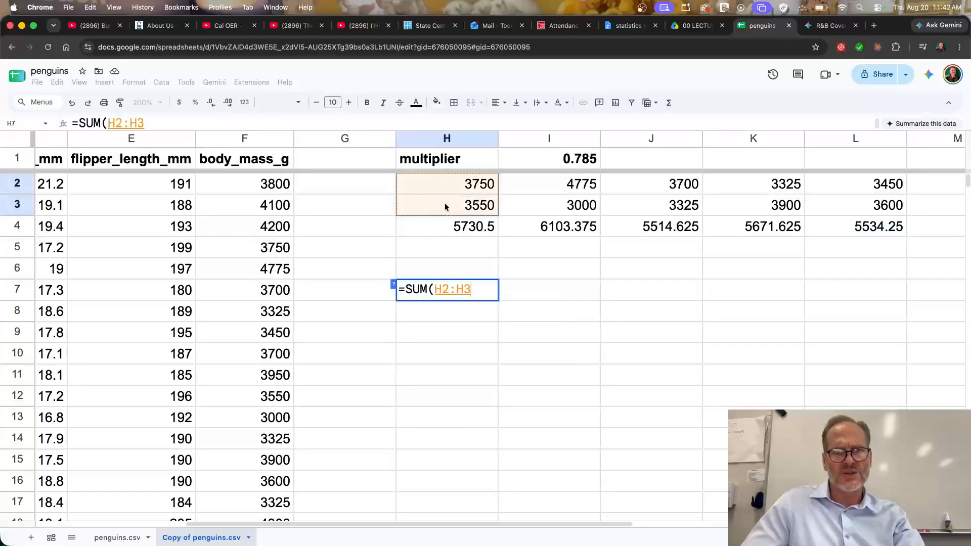
{"action": "type", "text": ")"}
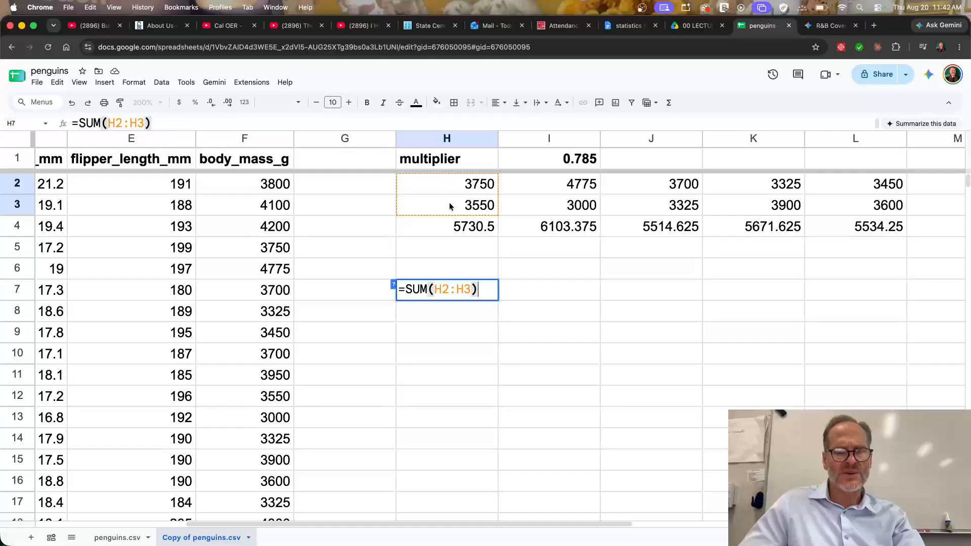
{"action": "key", "text": "Return"}
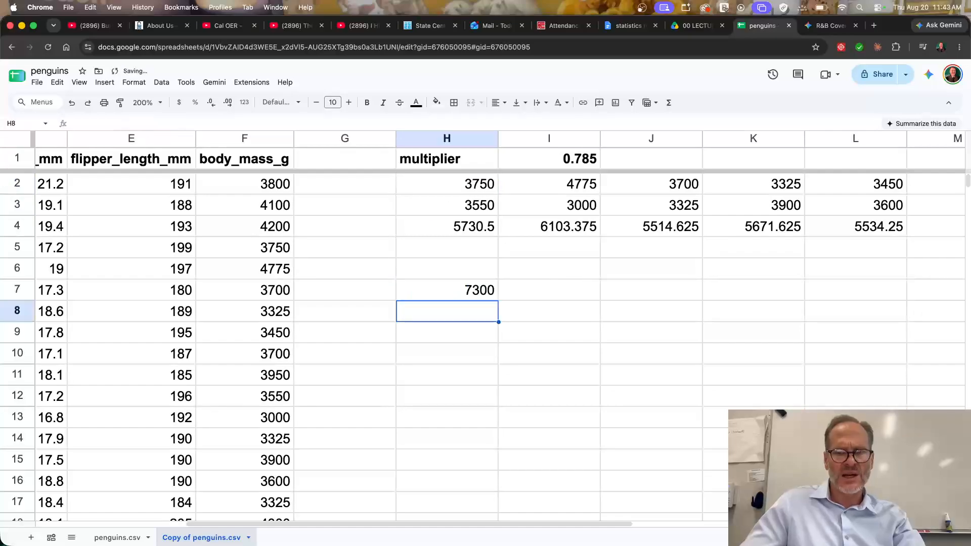
Step: Write a SUM formula in H11 for the body masses in F2:F13
{"action": "left_click", "coordinate": [446, 381]}
{"action": "type", "text": "=SUM("}
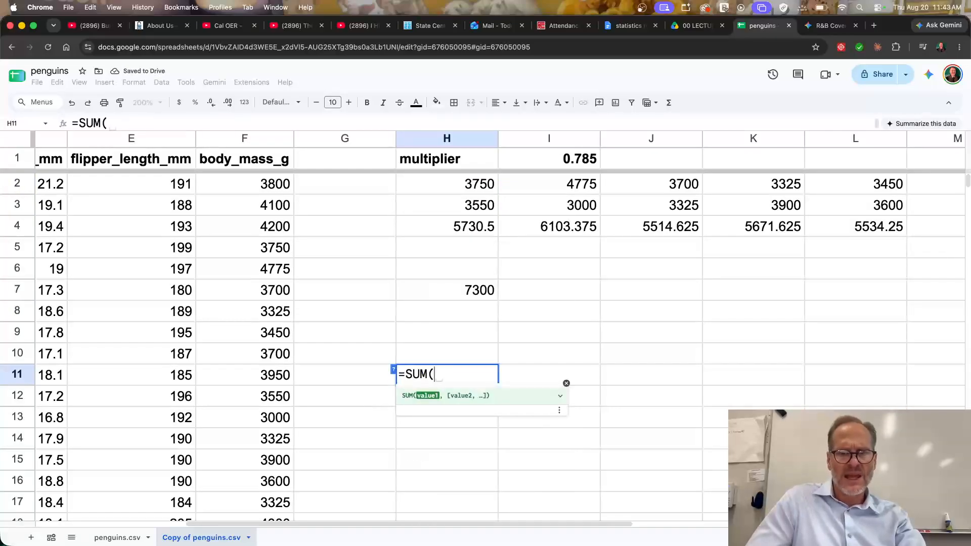
{"action": "left_click_drag", "start_coordinate": [280, 185], "coordinate": [274, 415]}
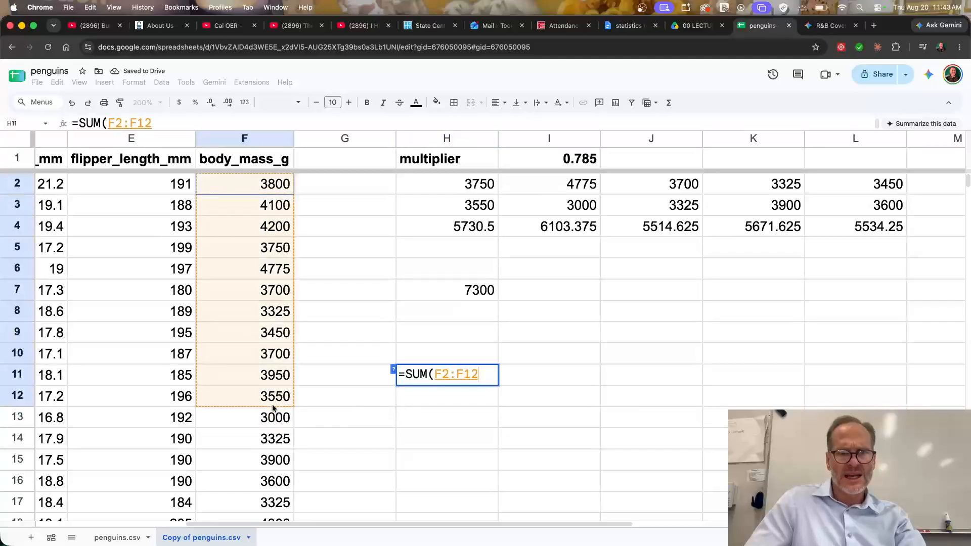
{"action": "type", "text": ")"}
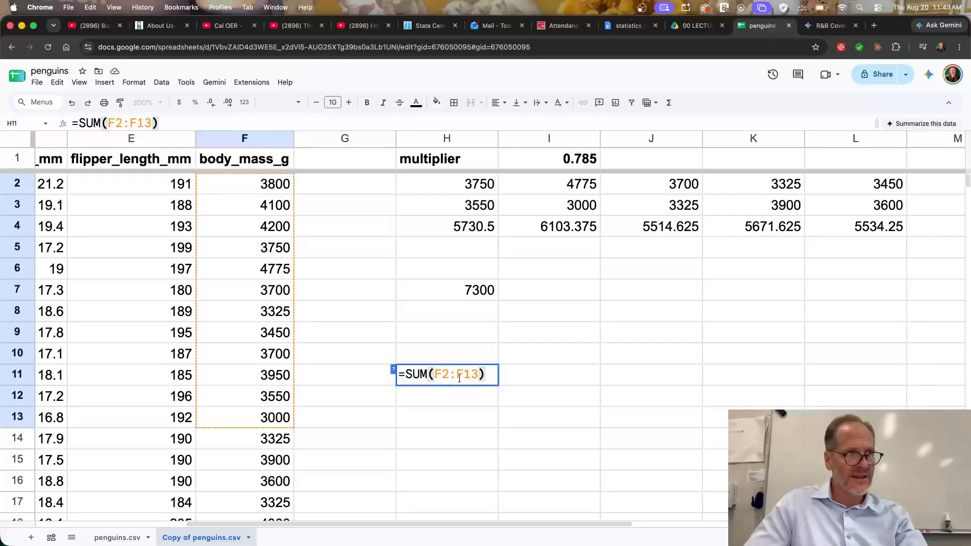
{"action": "key", "text": "super+Tab"}
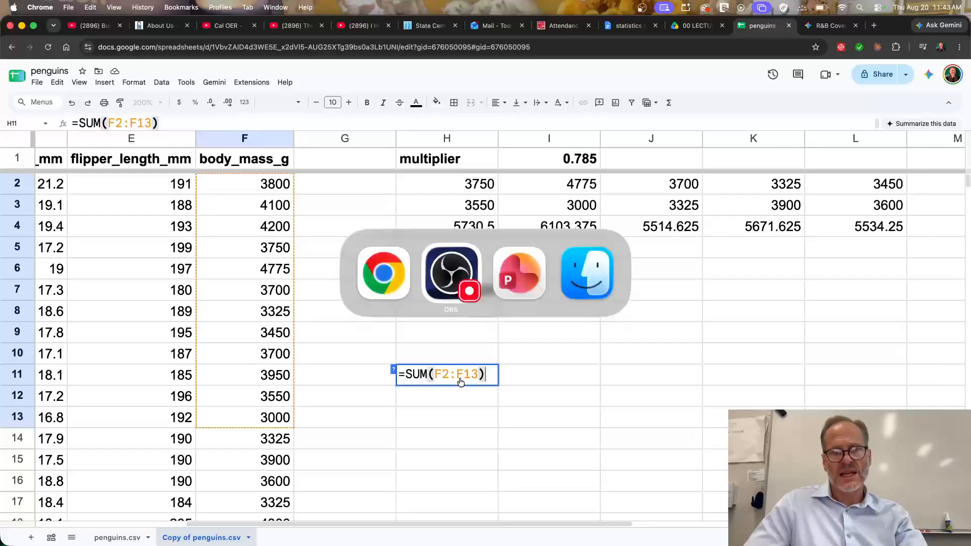